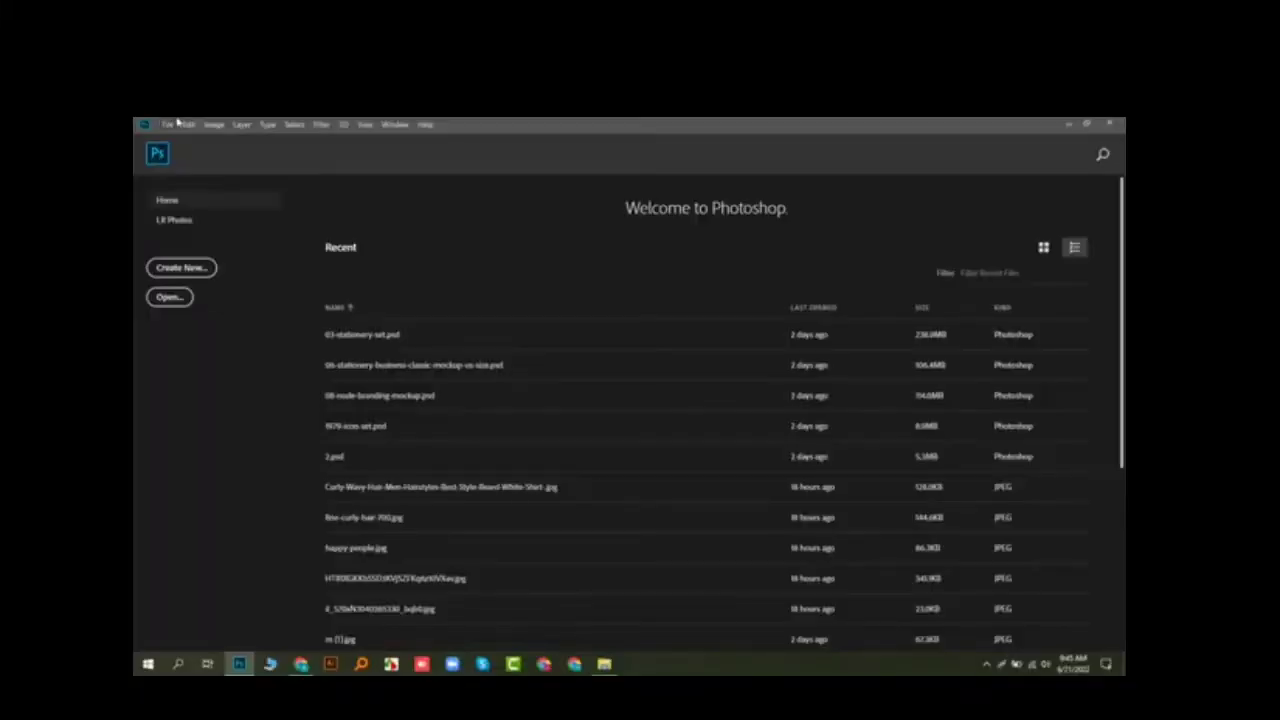
Open the New Document dialog from the File menu.
left_click(172, 123)
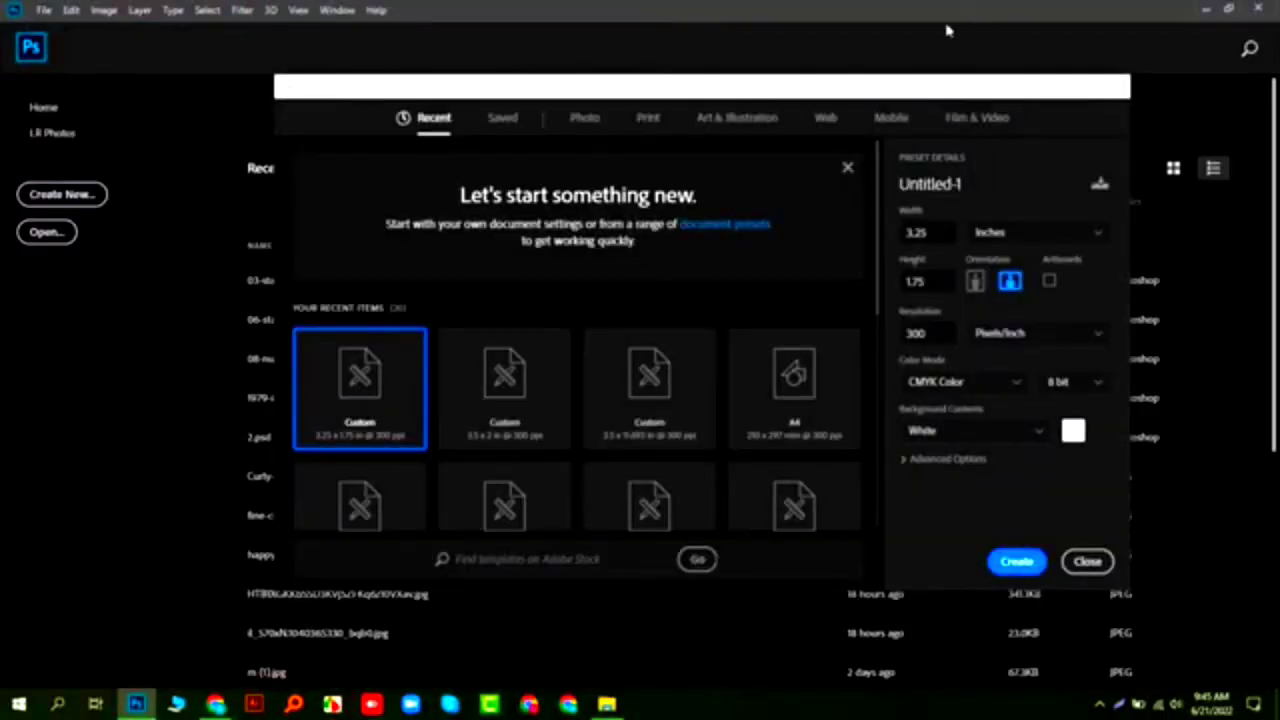
Create a 210 × 297 mm, 300 ppi A4 document from the Print presets.
left_click(648, 118)
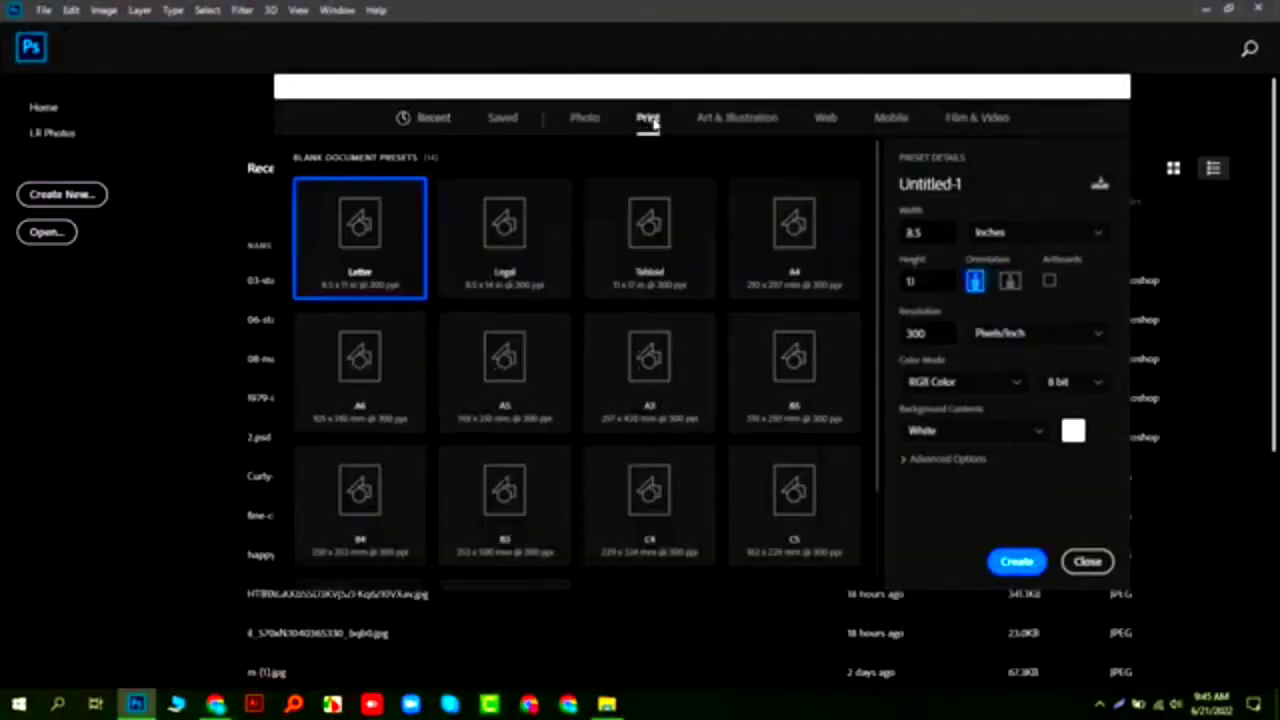
left_click(795, 250)
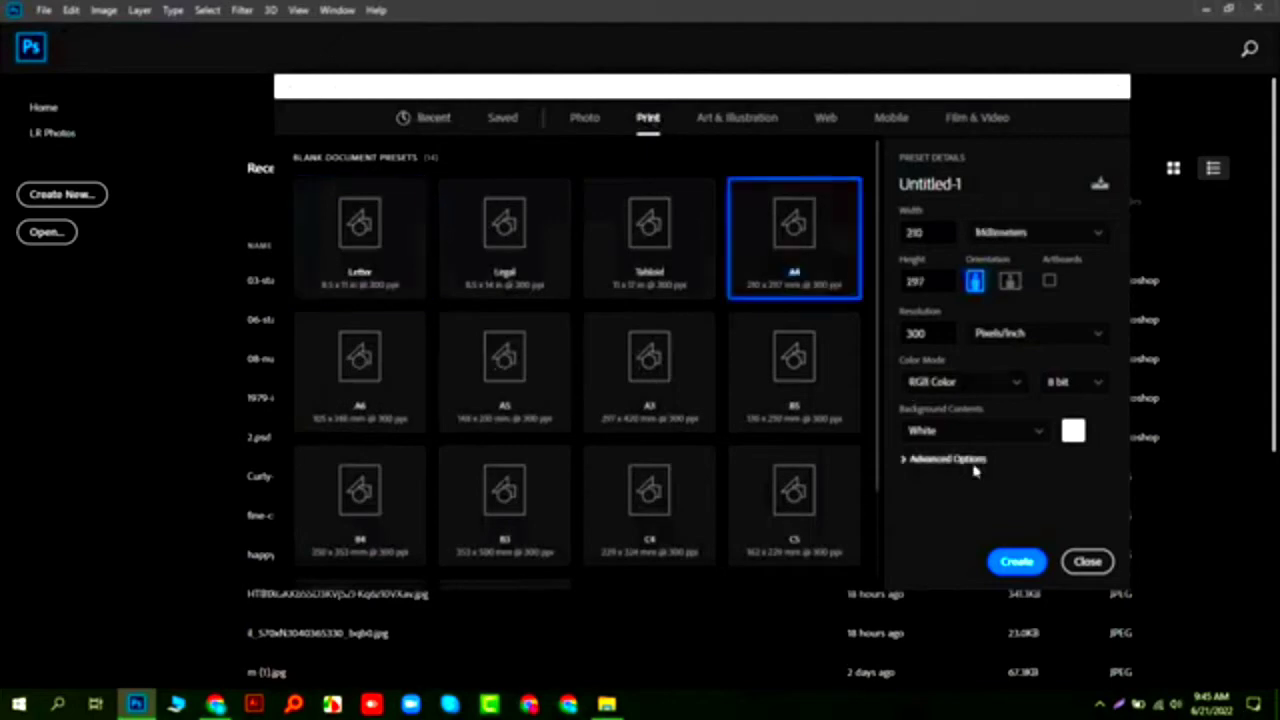
left_click(1020, 562)
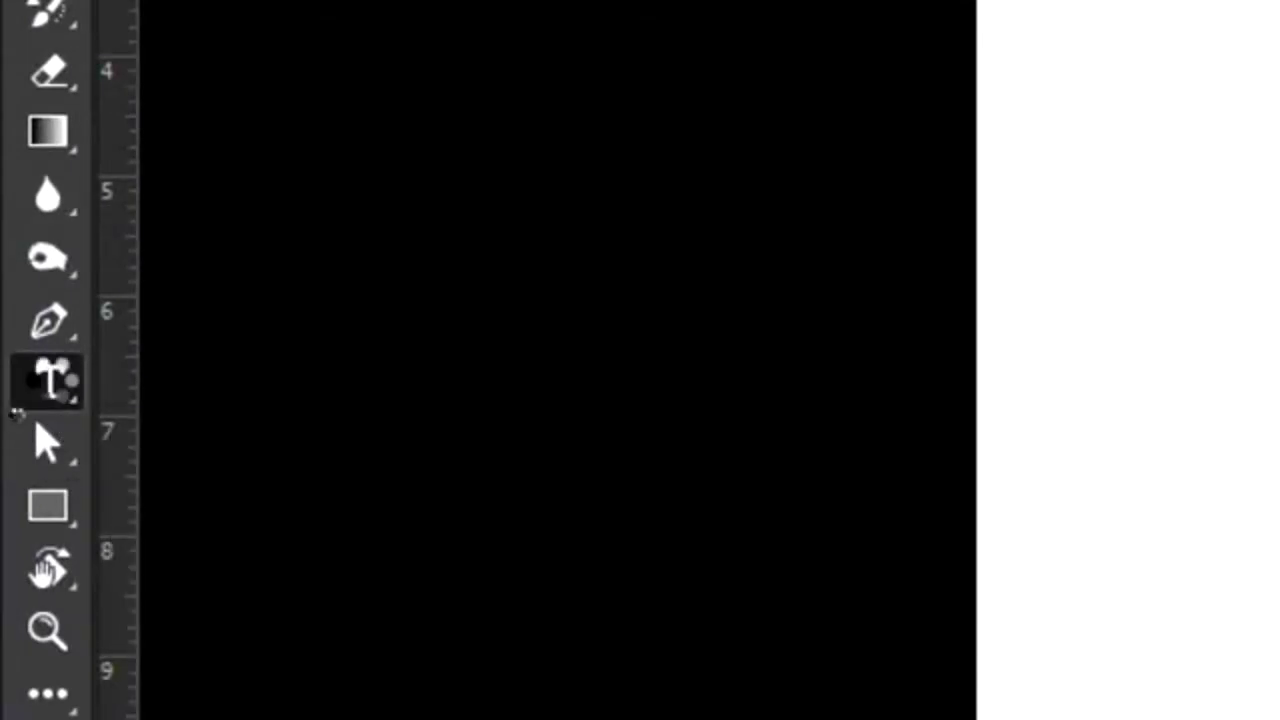
Switch to the Horizontal Type Tool and zoom in on the canvas.
right_click(55, 395)
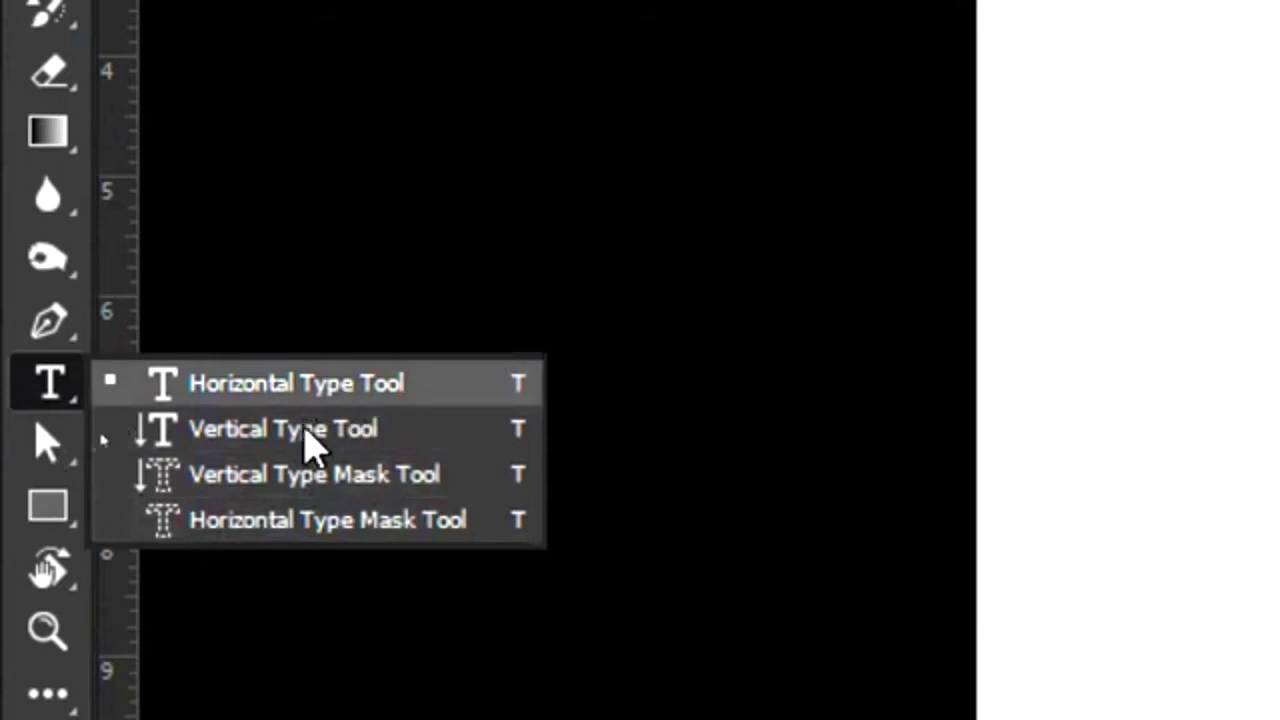
left_click(277, 390)
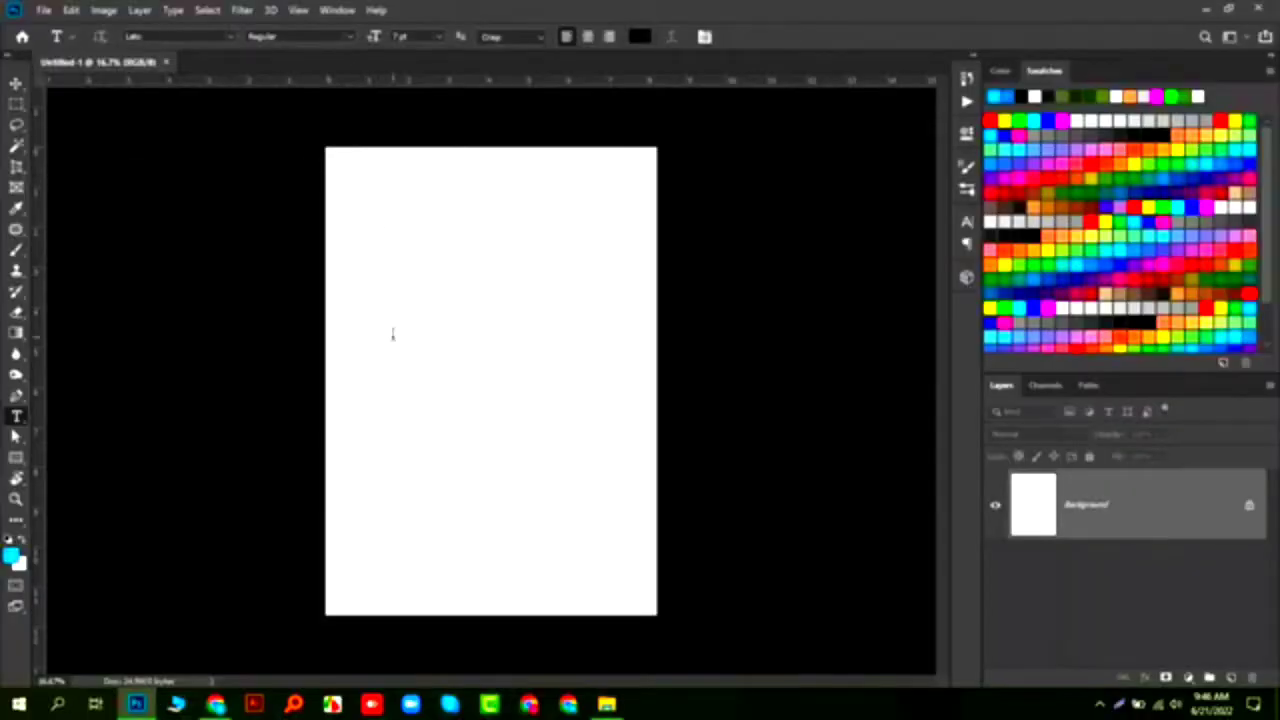
scroll(392, 334, "up", 2)
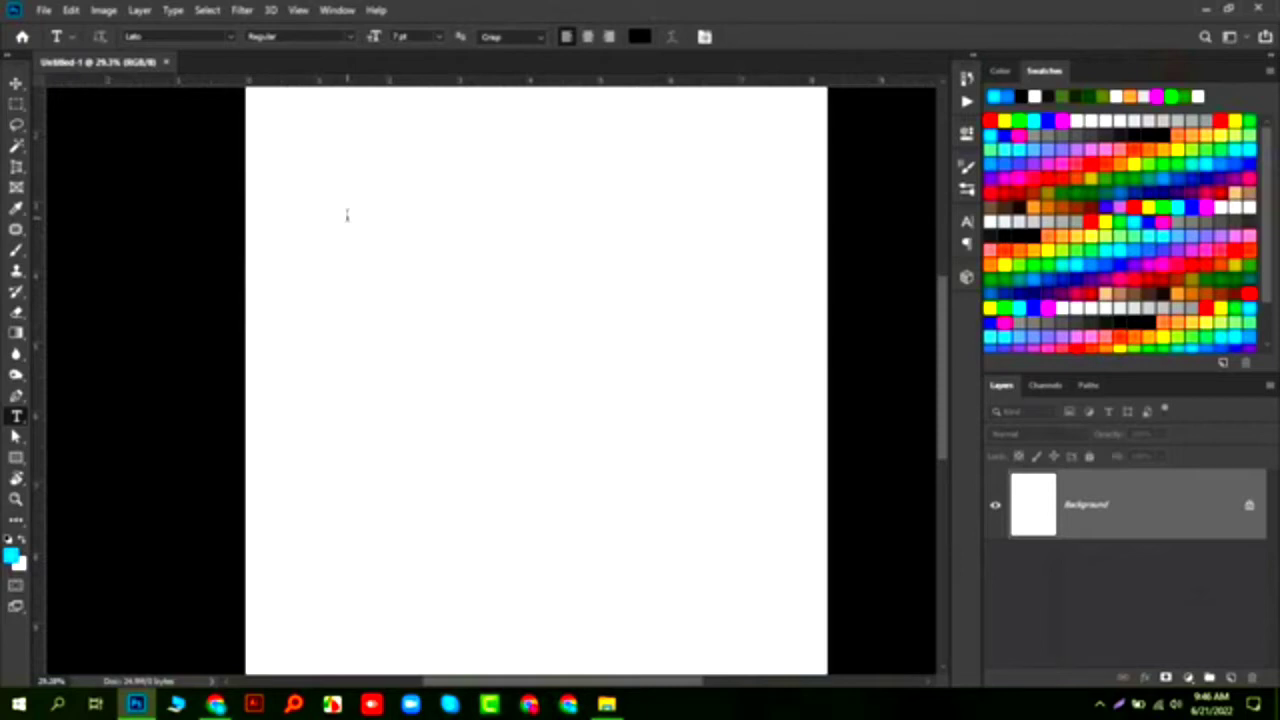
Start a text layer near the page top with a 50 pt font size.
left_click(445, 456)
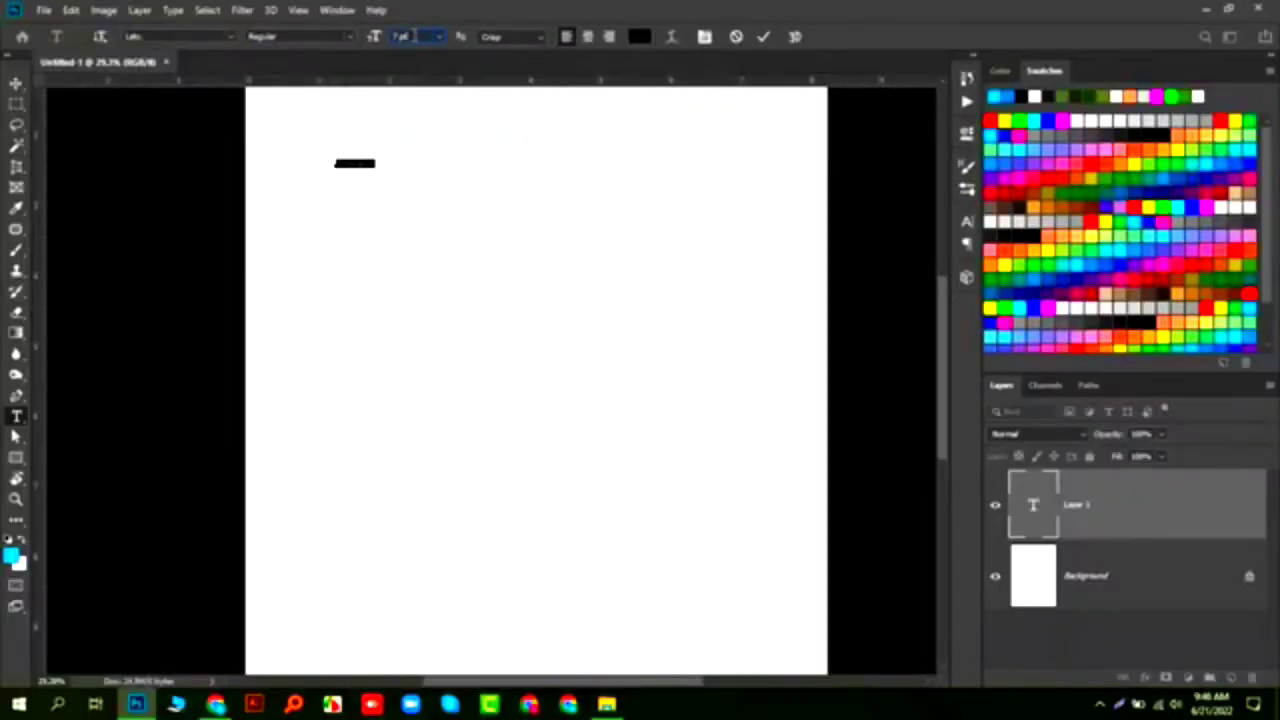
left_click_drag(415, 36, 348, 36)
type("50")
key("Return")
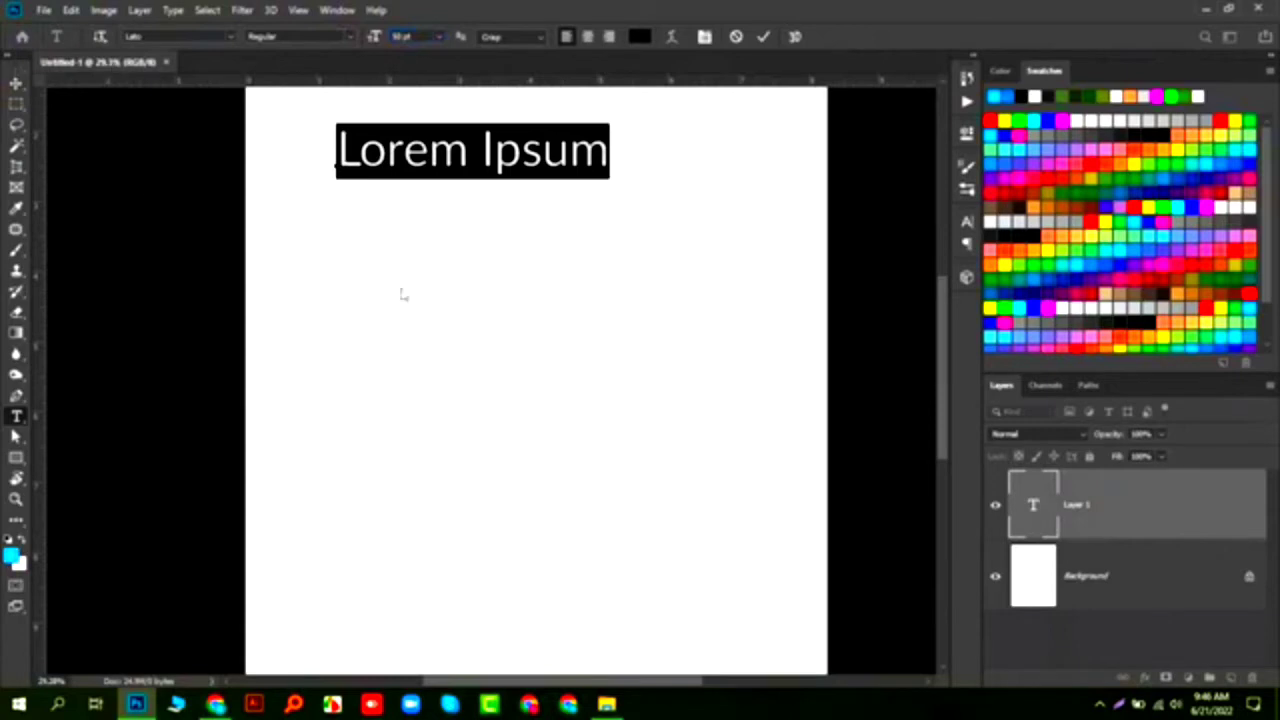
Replace the Lorem Ipsum placeholder with the word 'Computer'.
left_click(521, 158)
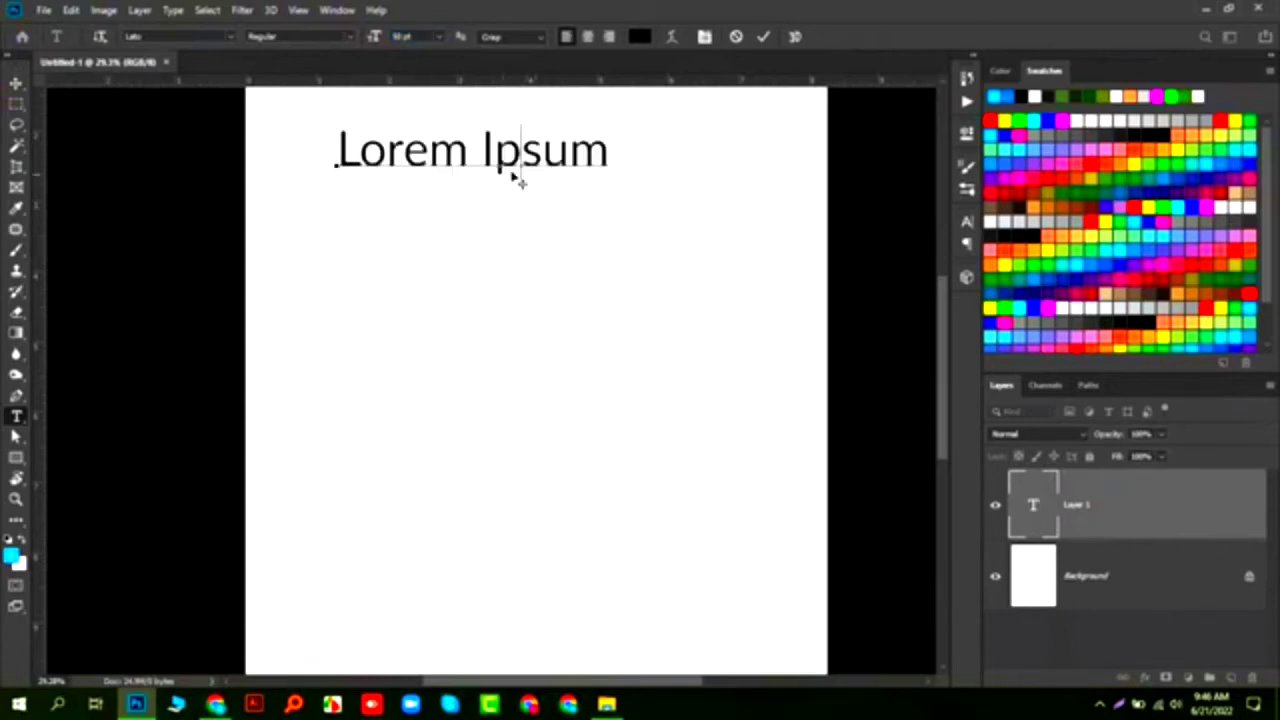
left_click_drag(609, 141, 269, 139)
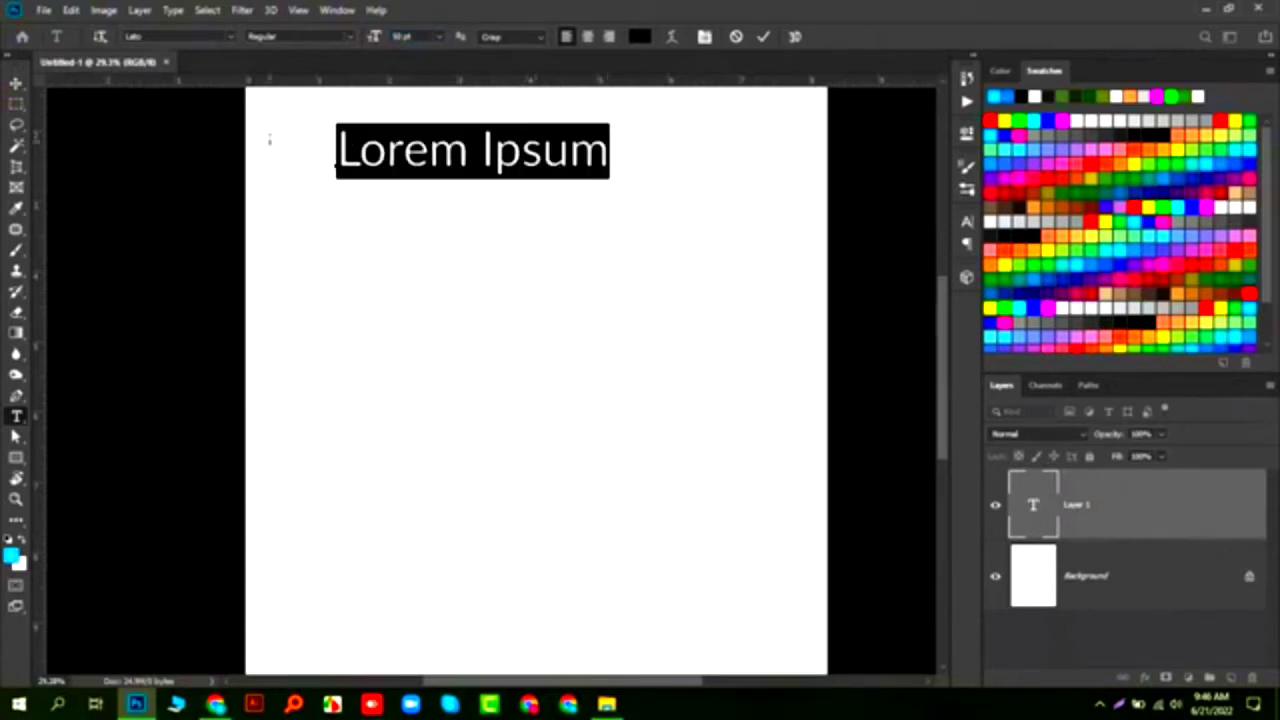
key("BackSpace")
type("C")
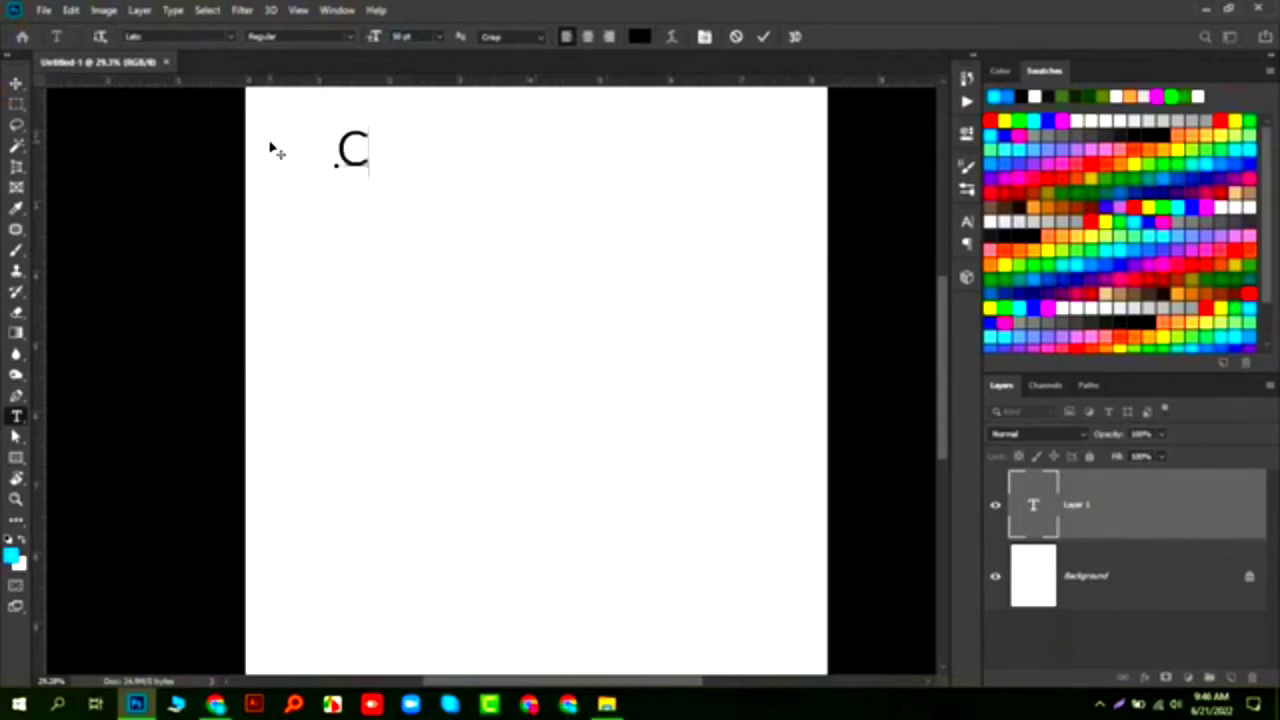
type("ompute")
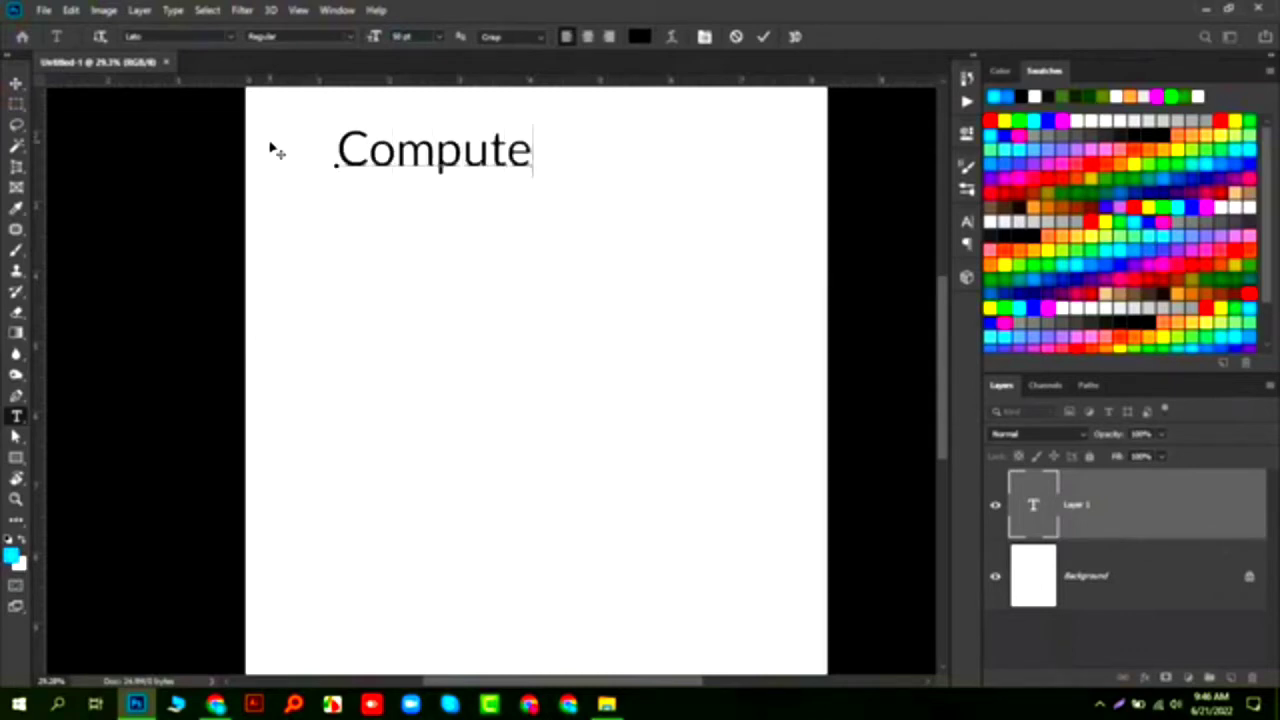
type("r")
Select 'Computer' and show the Character panel, briefly checking the Paragraph tab.
left_click_drag(560, 151, 66, 140)
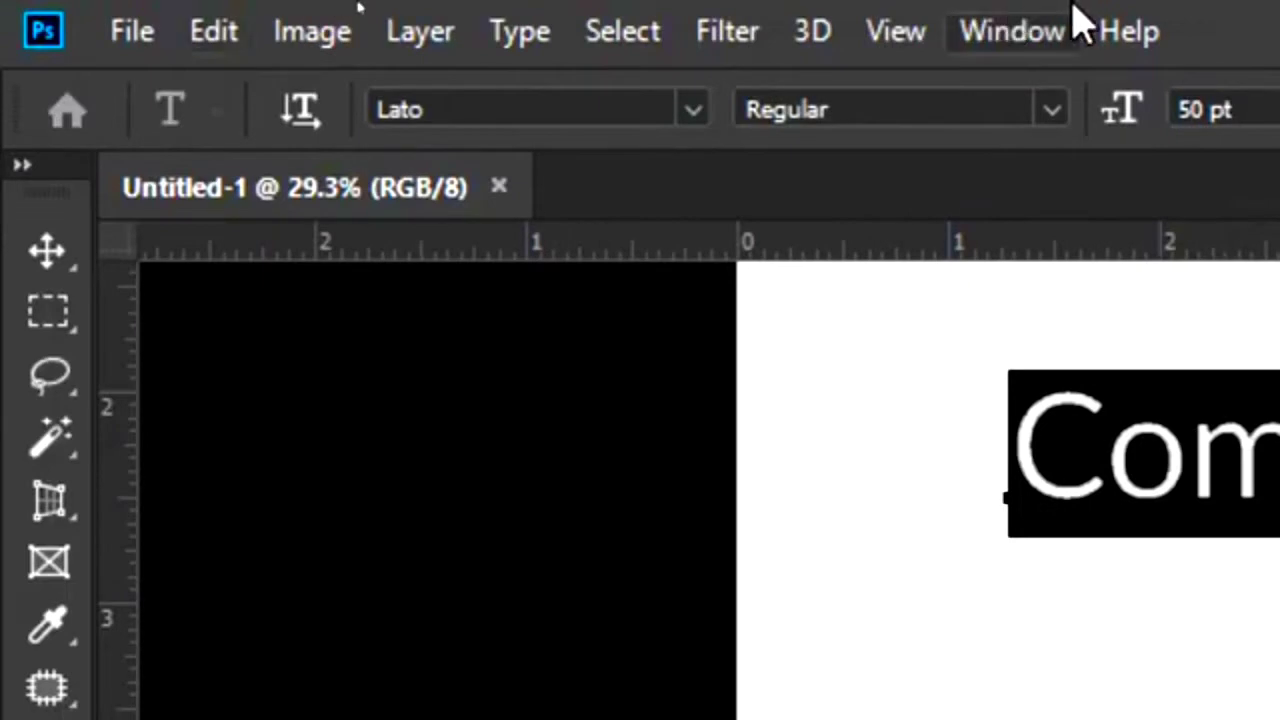
left_click(1110, 28)
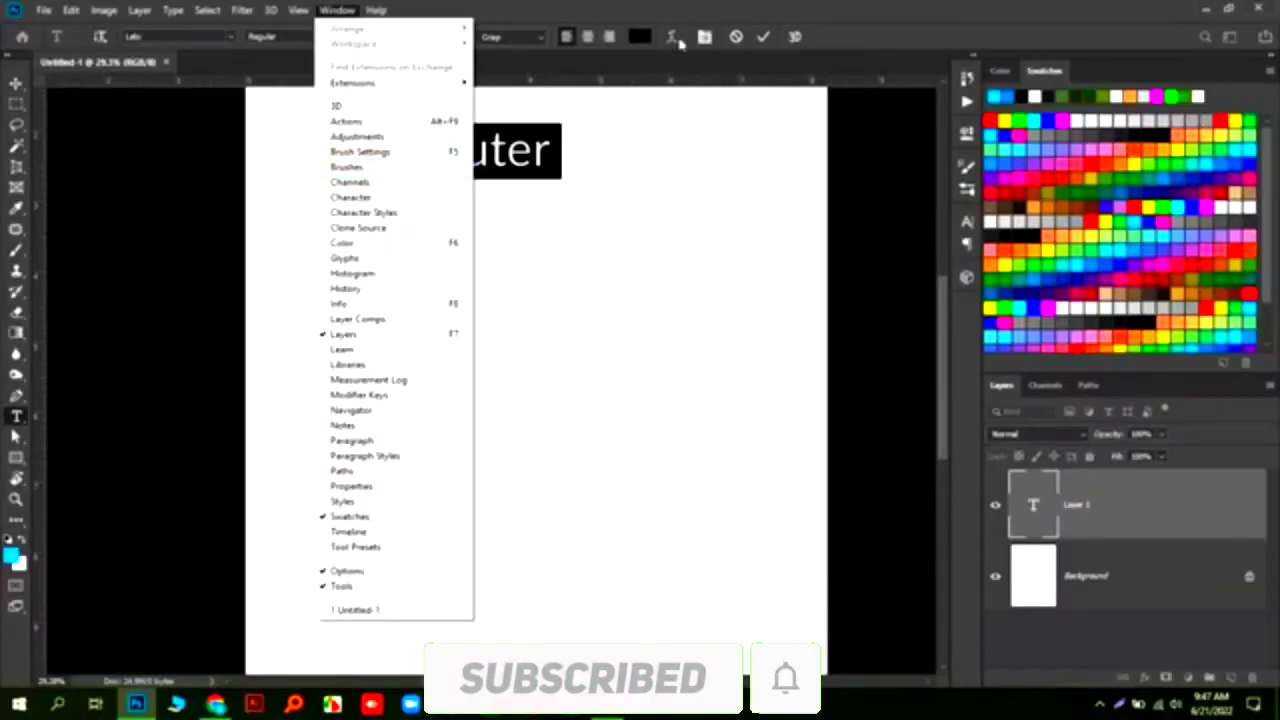
left_click(450, 500)
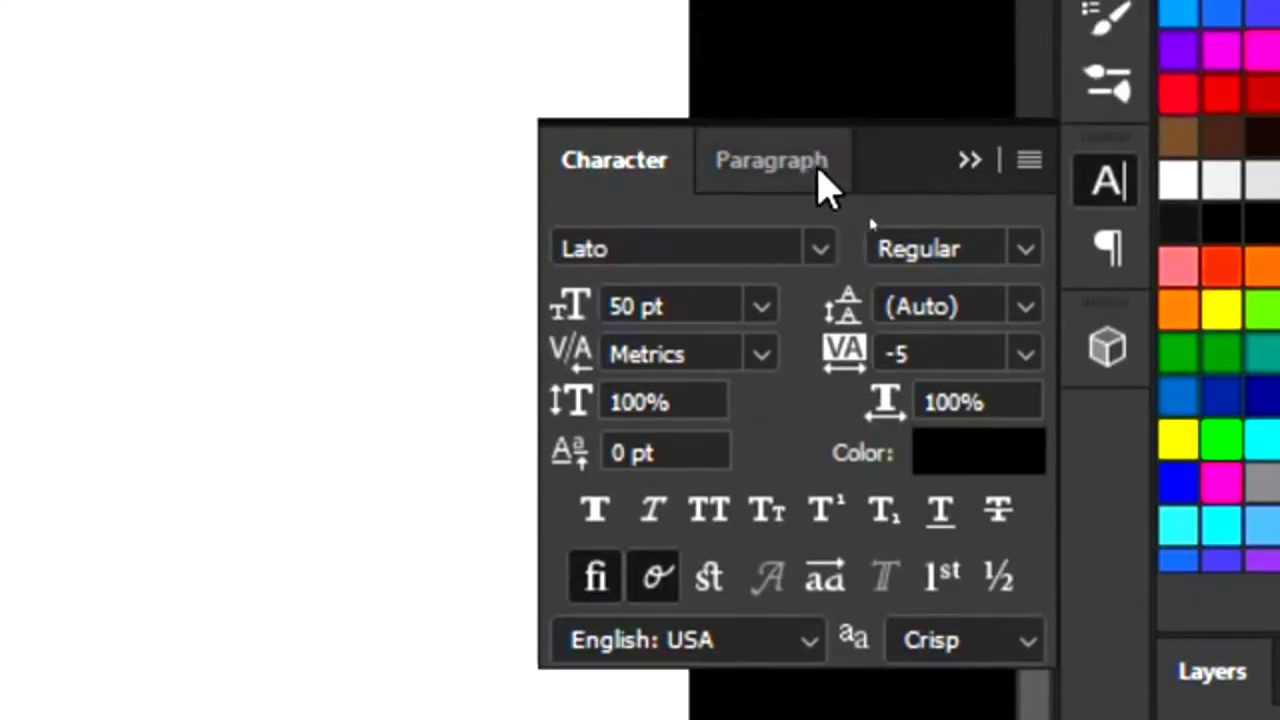
left_click(818, 168)
left_click(626, 157)
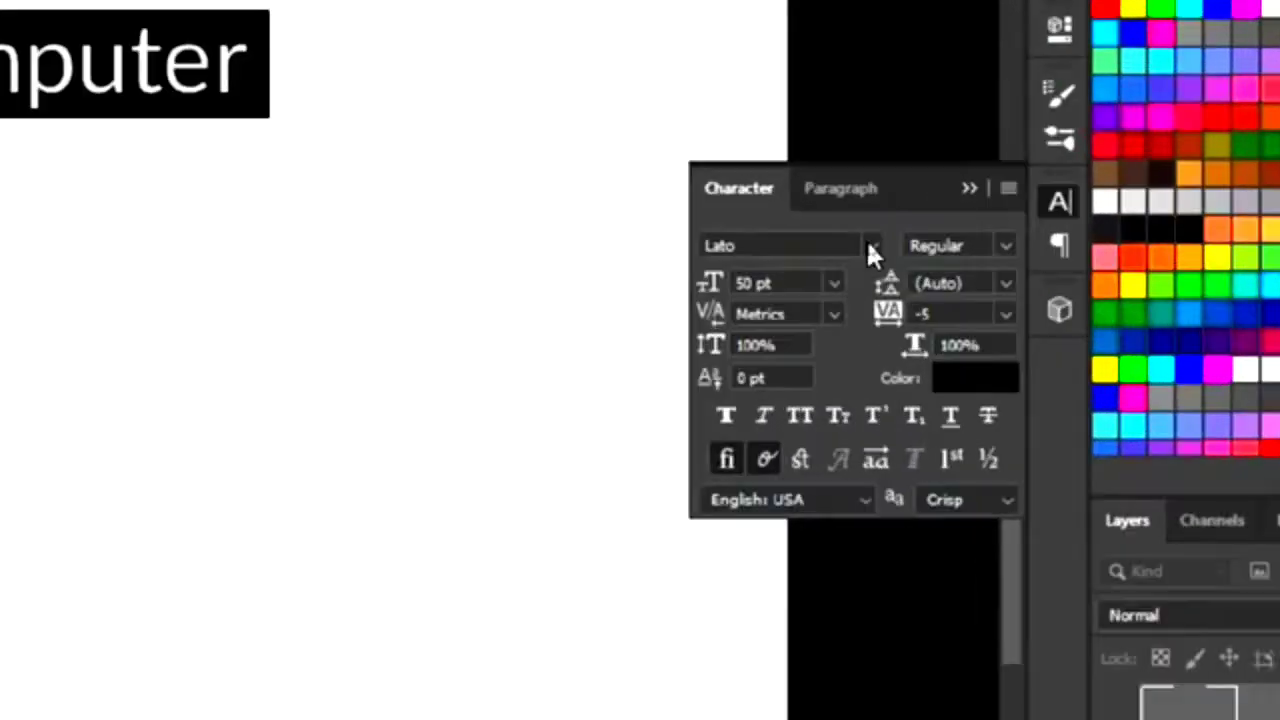
Try Abadi MT Condensed Extra Bold on 'Computer', then set it back to Lato.
left_click(871, 246)
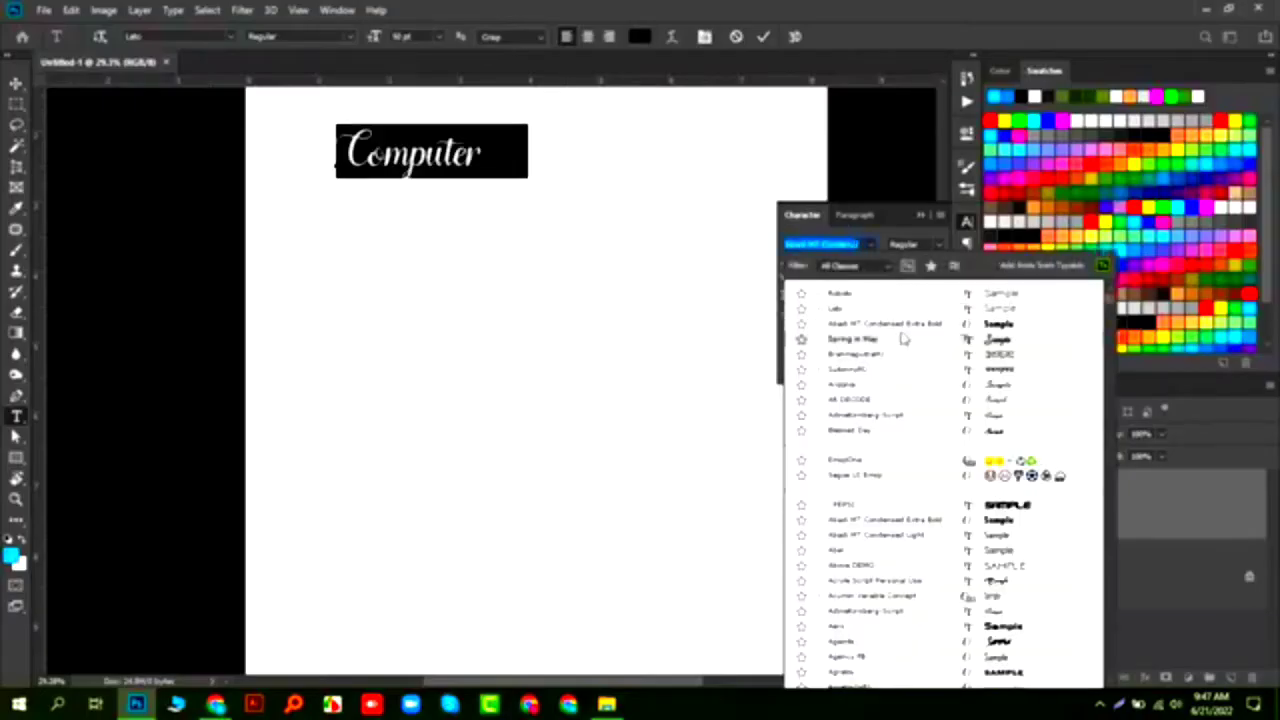
left_click(898, 325)
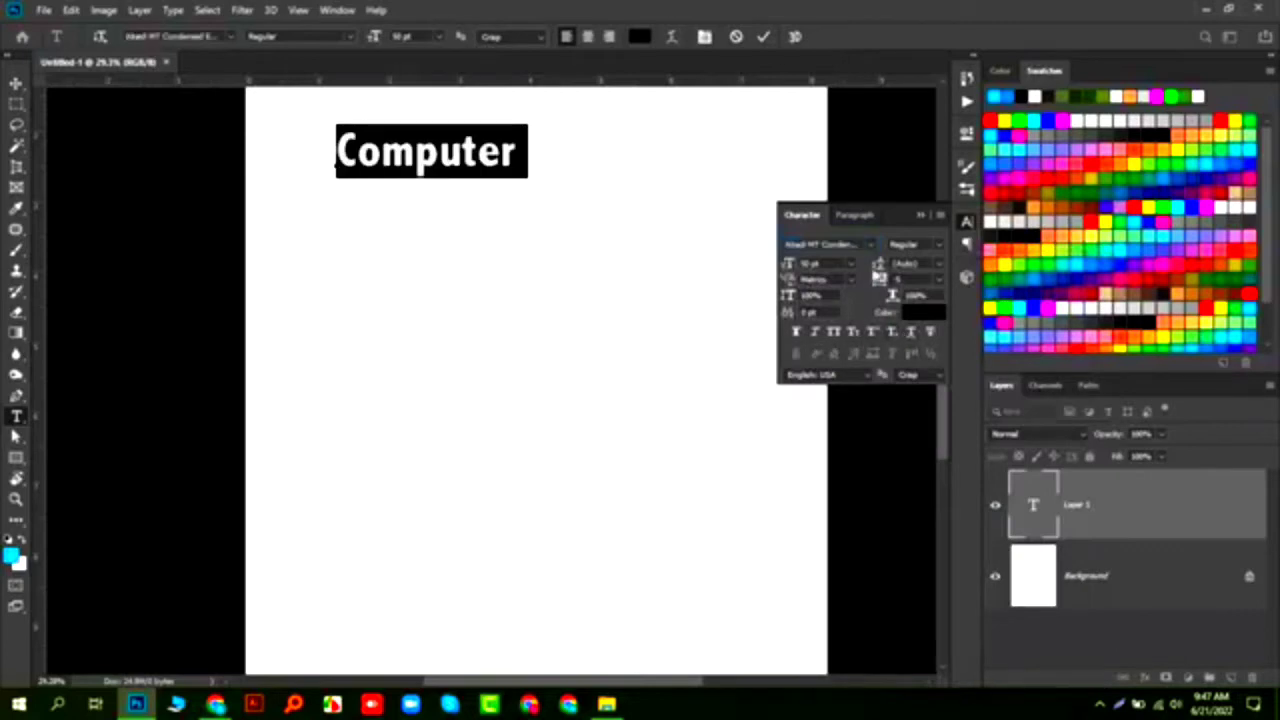
left_click(877, 243)
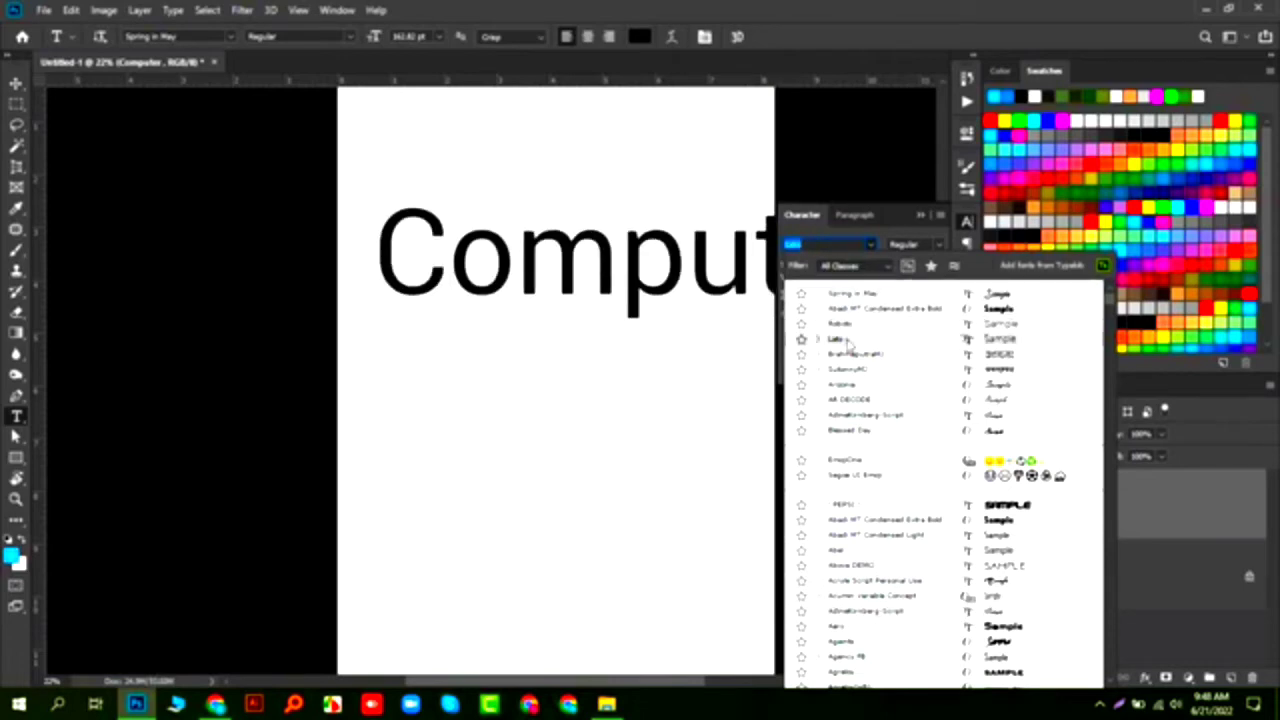
left_click(848, 343)
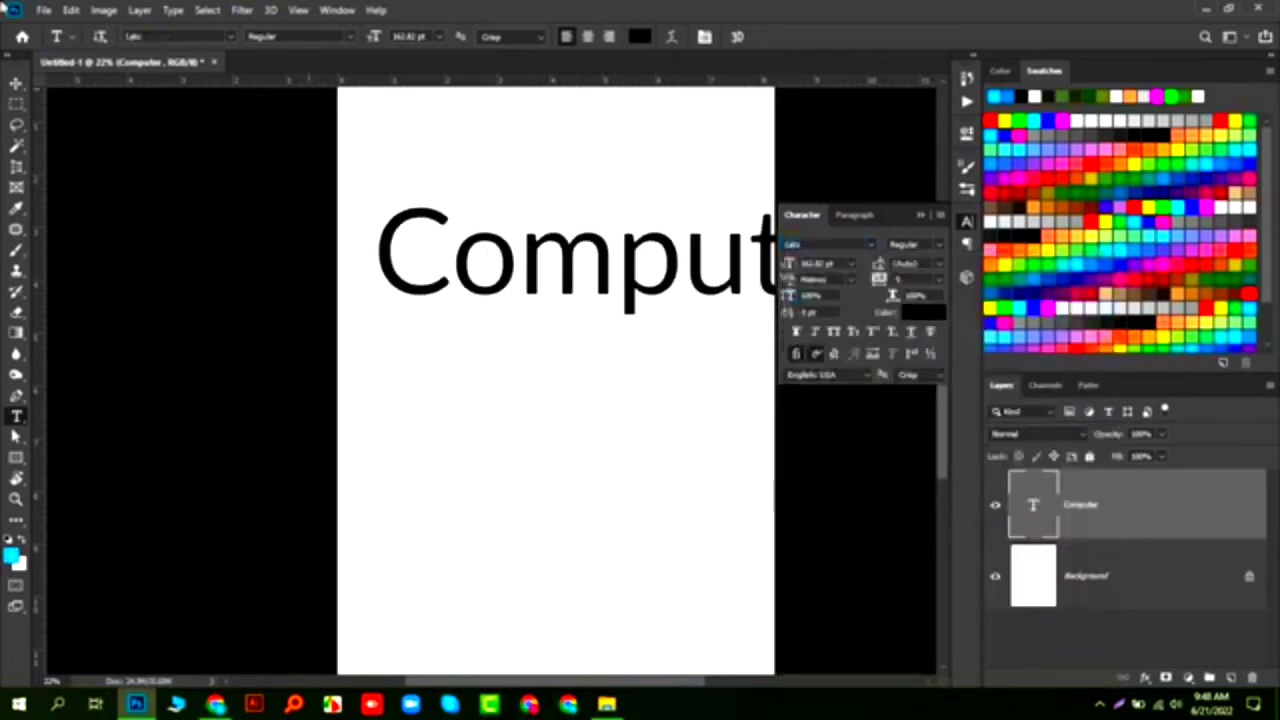
Scale 'Computer' down with Free Transform so it fits across the page.
left_click(16, 83)
key("ctrl+t")
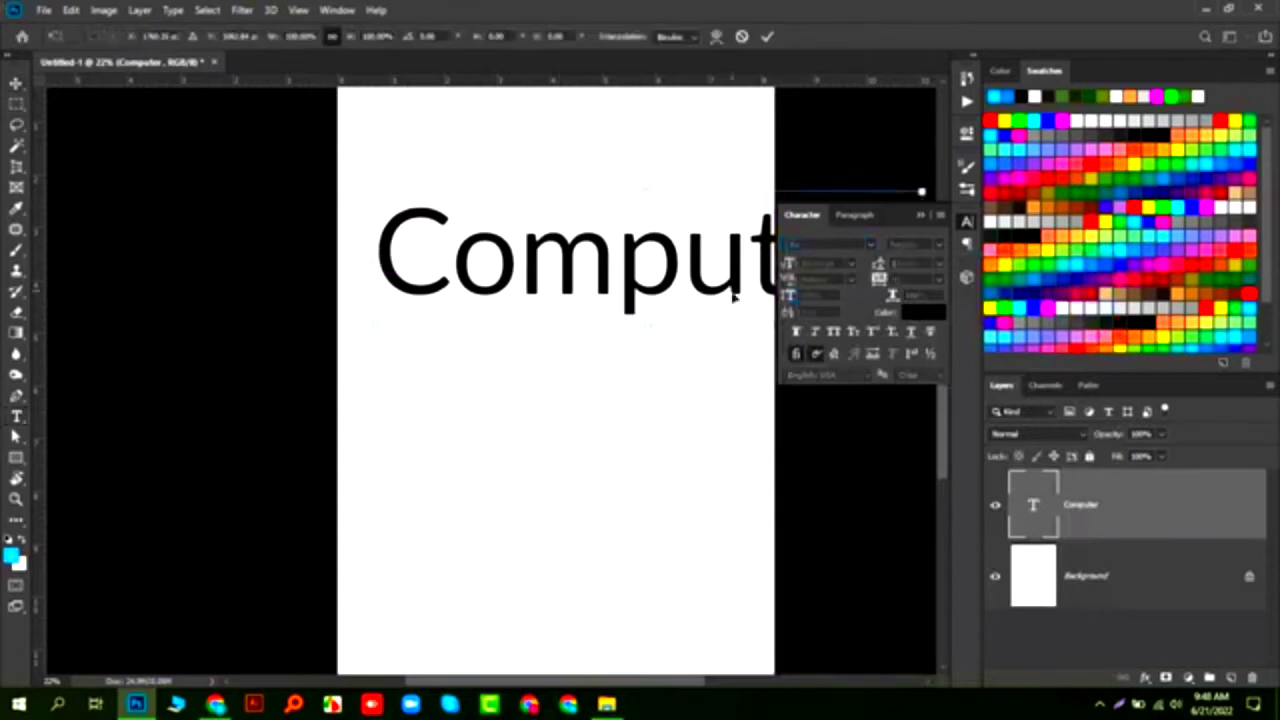
left_click_drag(920, 192, 731, 275)
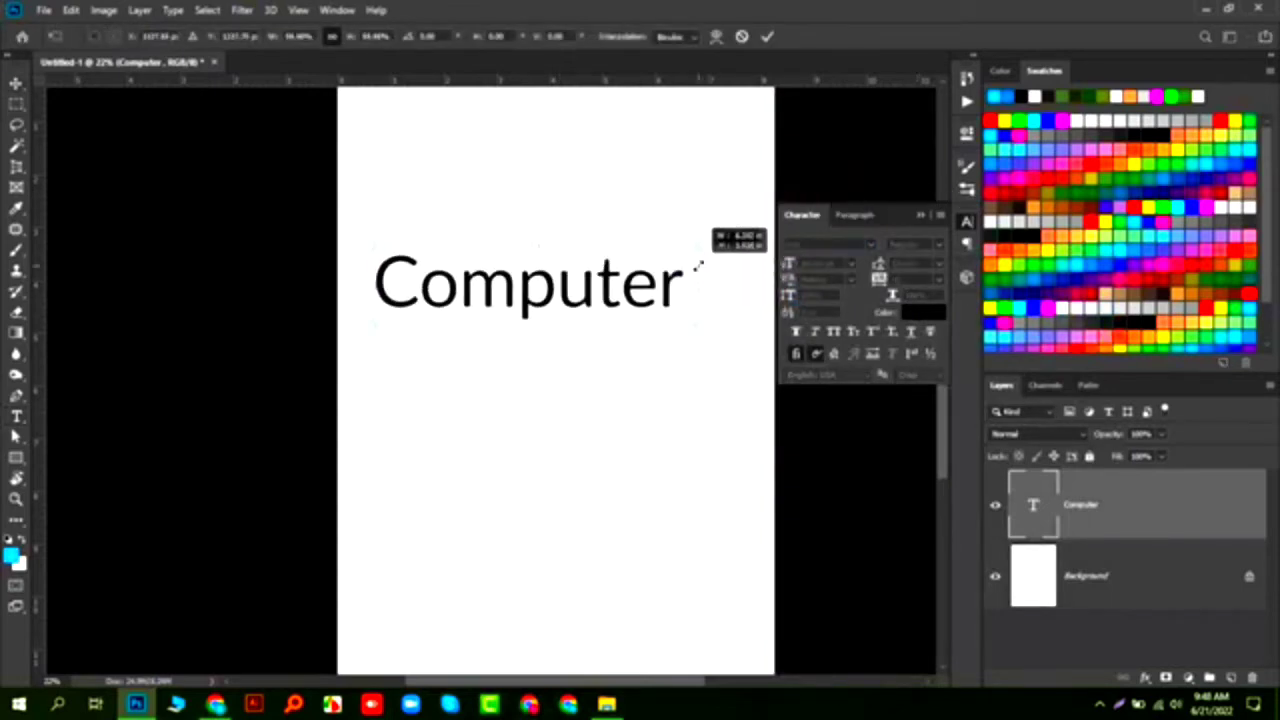
key("Return")
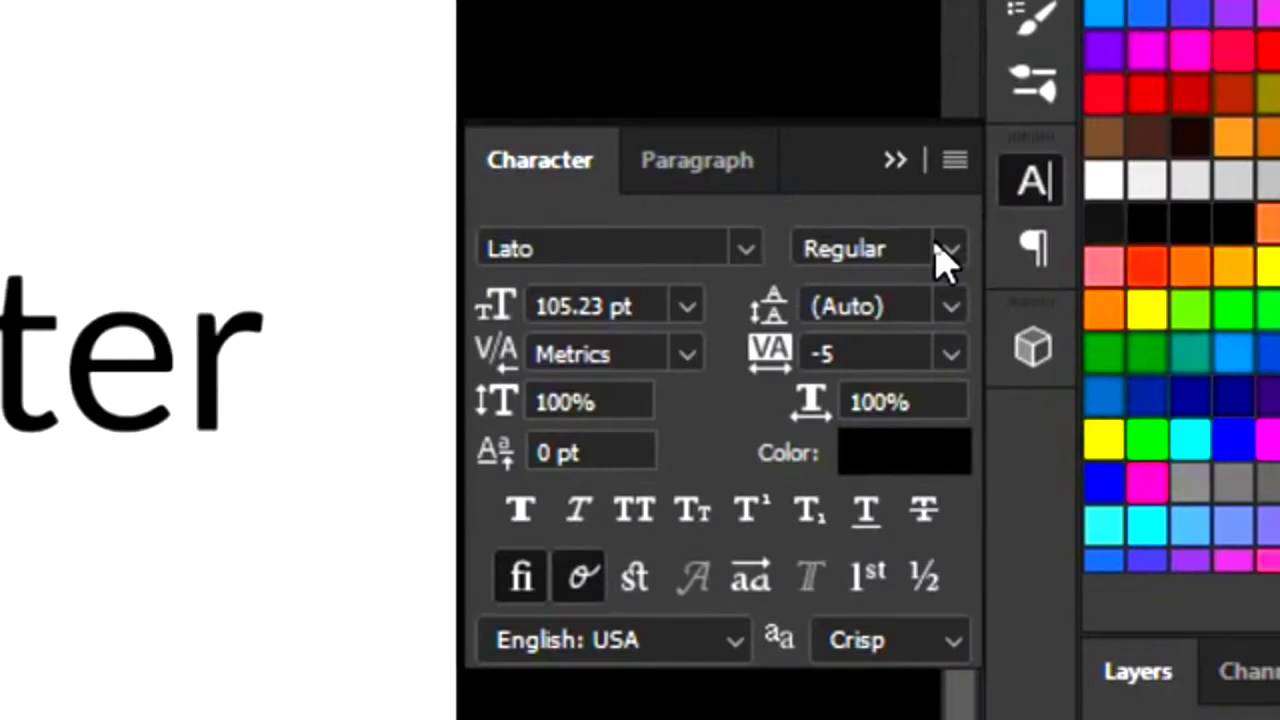
Try the Hairline weight on 'Computer', then reselect the whole word.
left_click(944, 250)
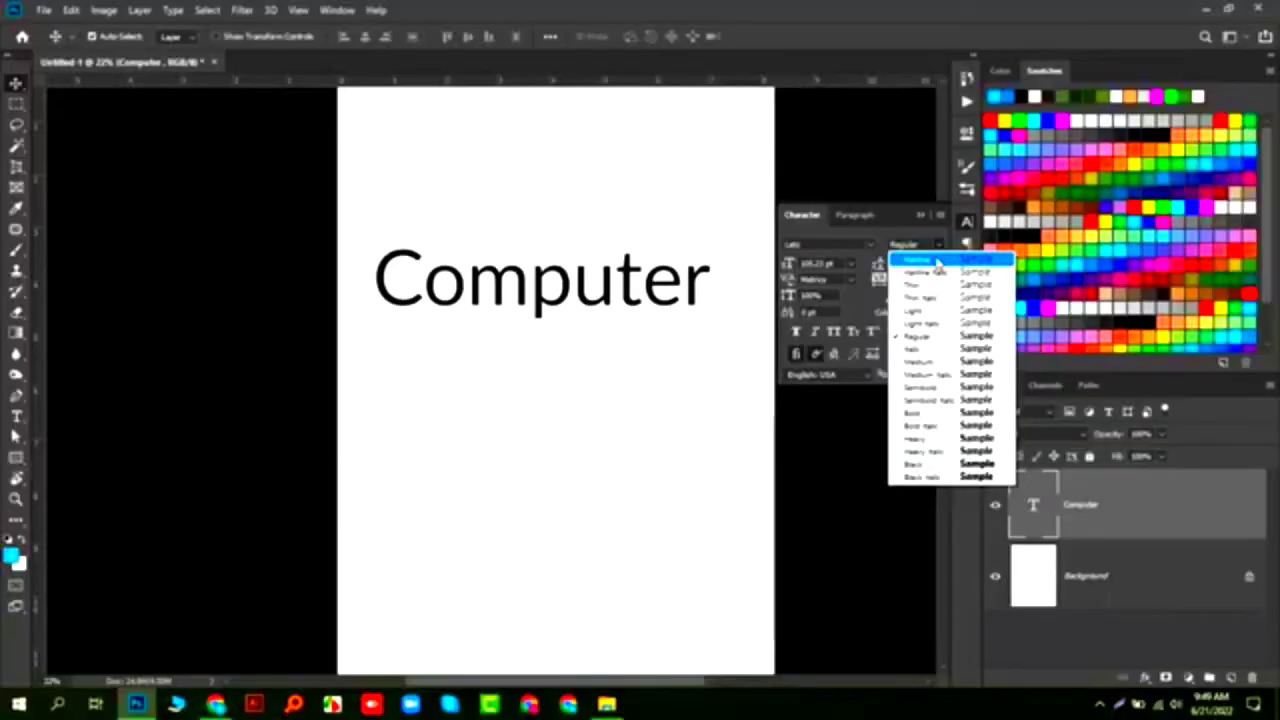
left_click(939, 261)
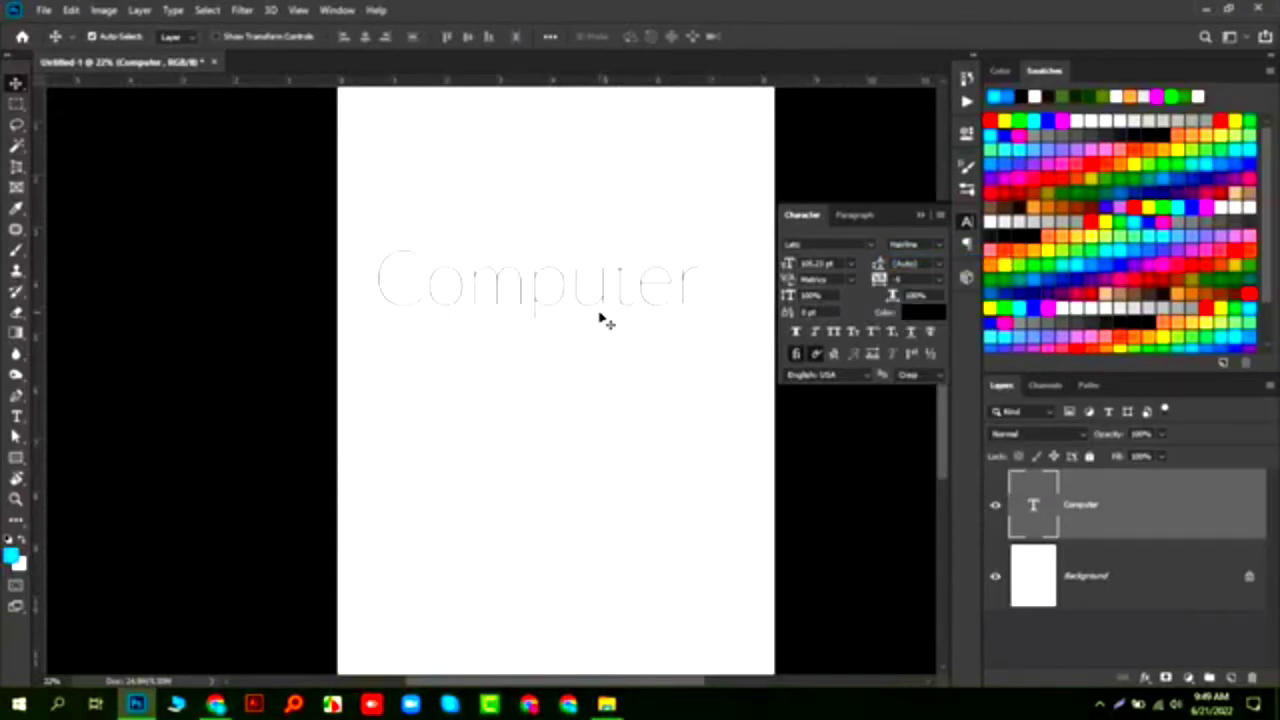
scroll(534, 305, "up", 5)
scroll(430, 280, "down", 3)
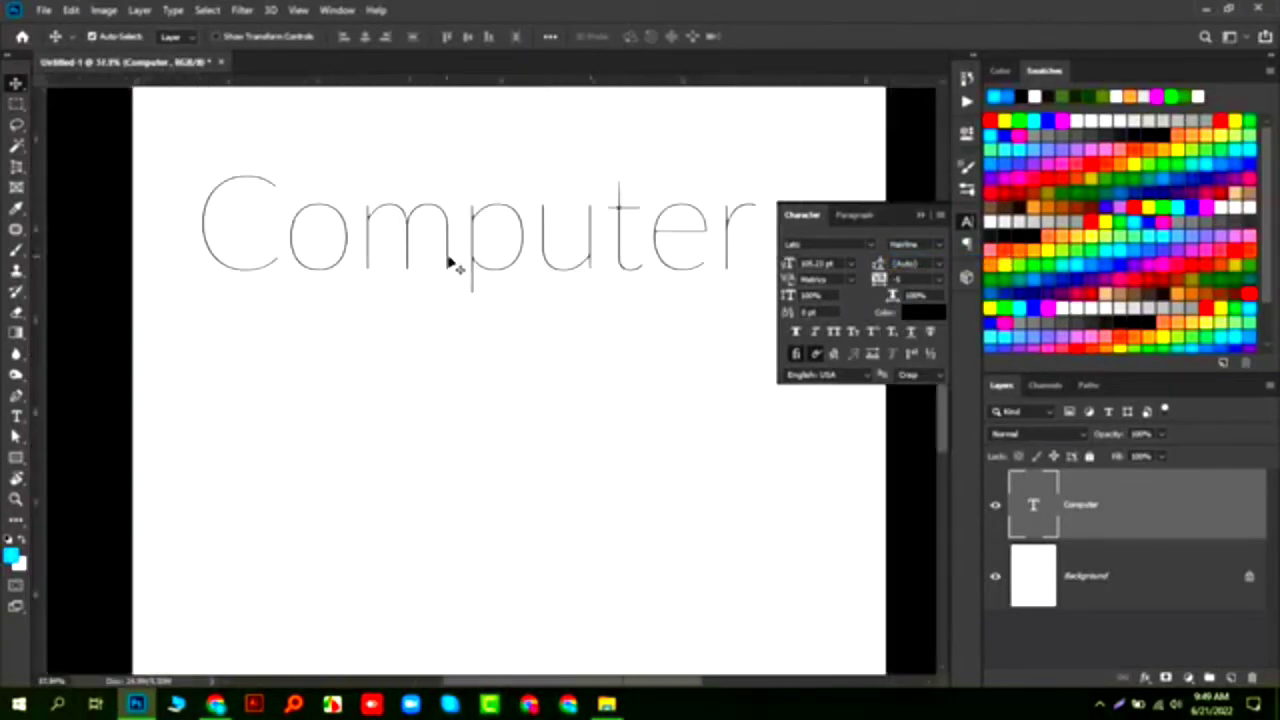
scroll(449, 263, "down", 2)
scroll(462, 268, "up", 2)
double_click(463, 271)
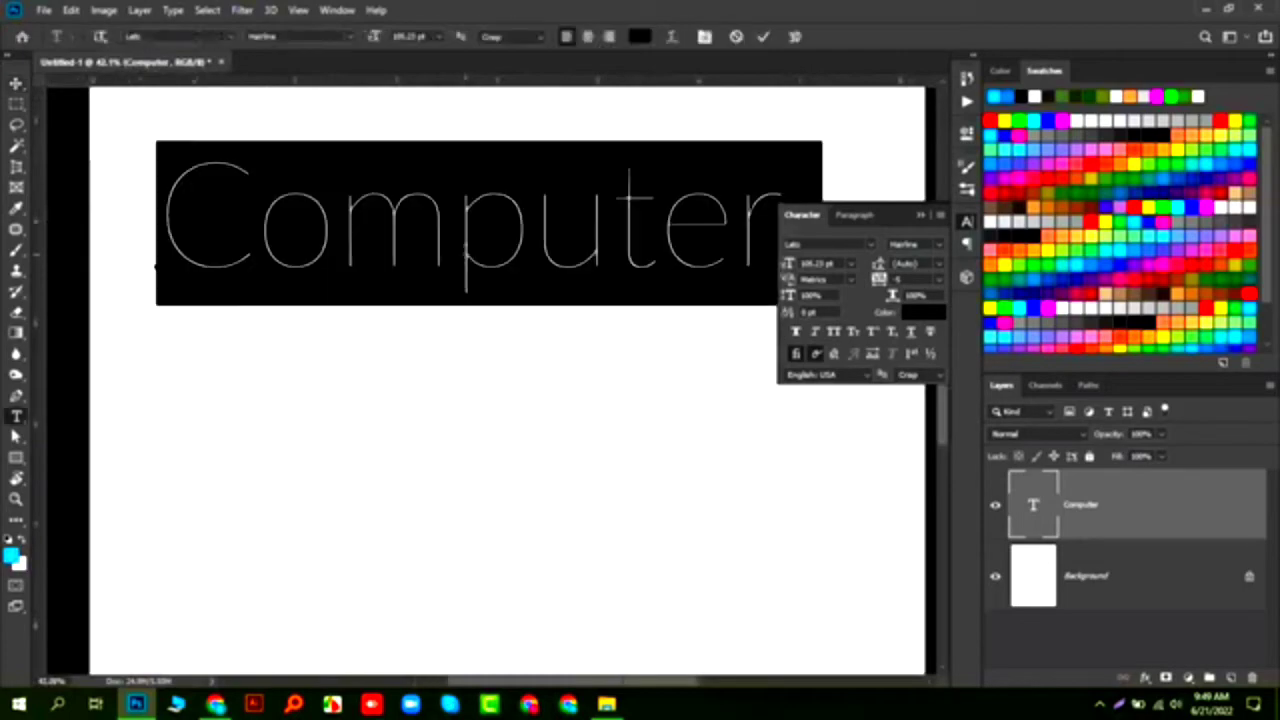
Try Semibold Italic, Bold and Heavy on 'Computer', settling on Lato Black.
left_click(943, 250)
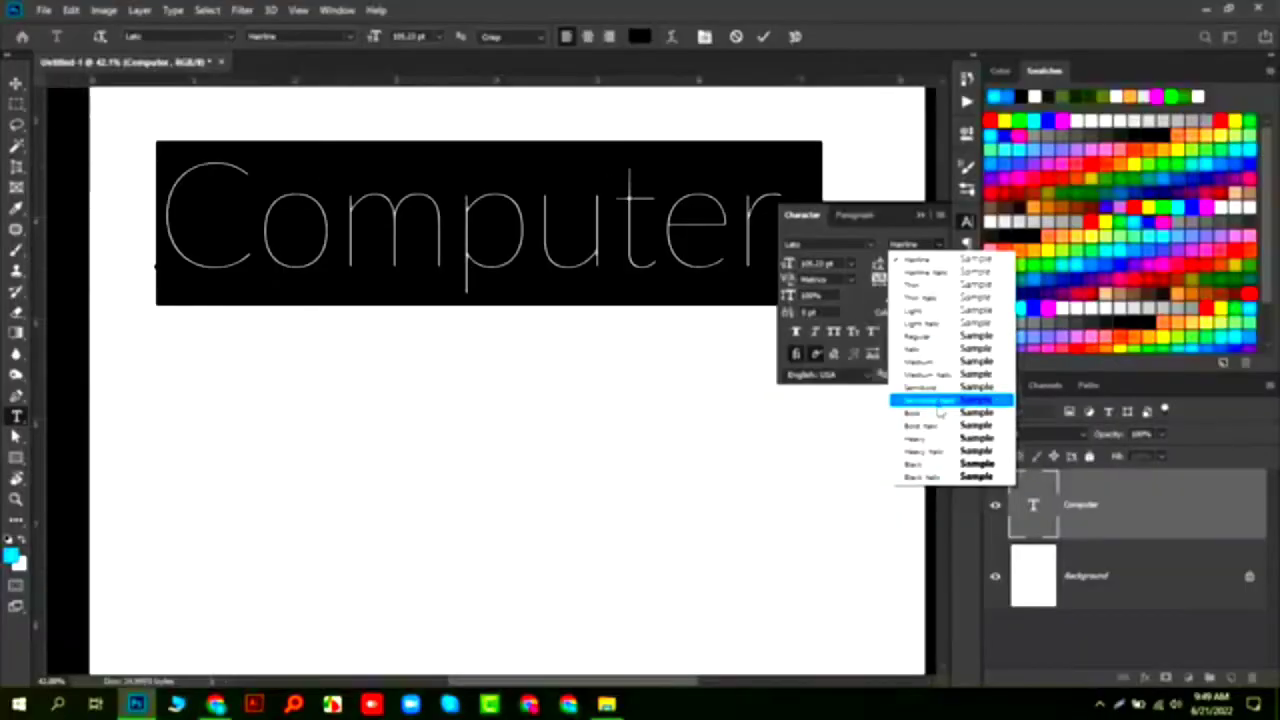
left_click(939, 400)
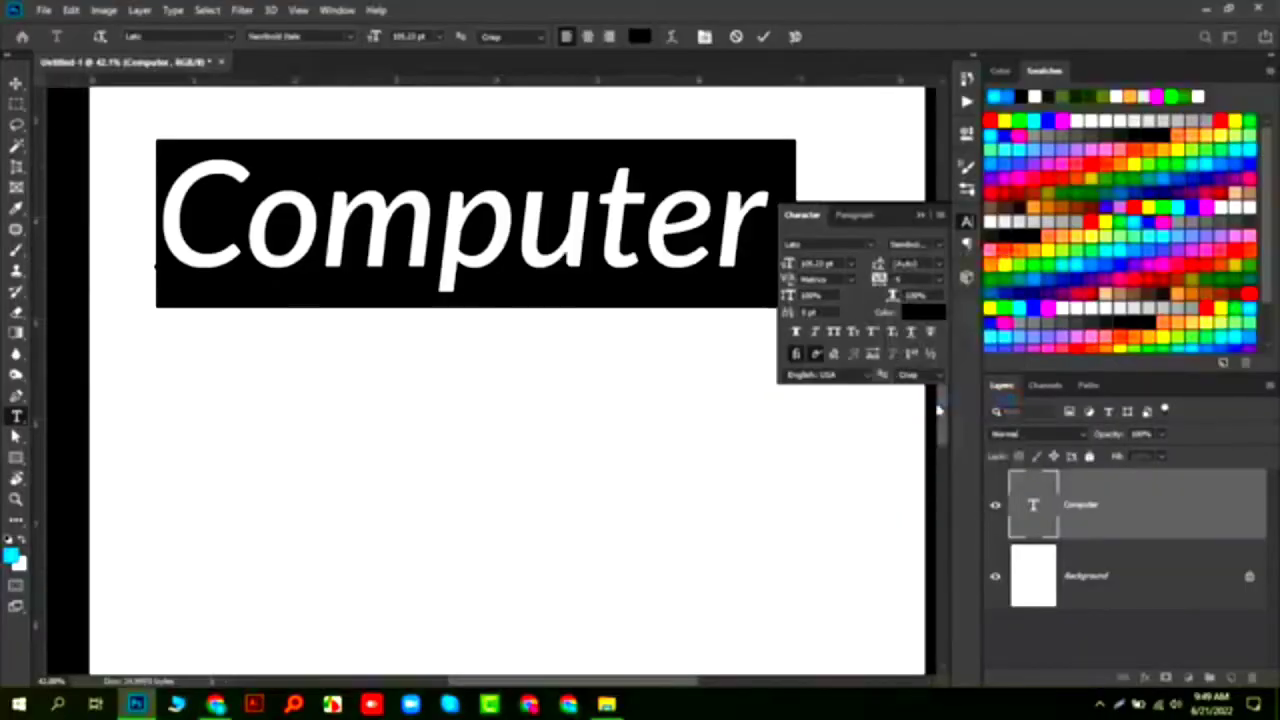
left_click(938, 244)
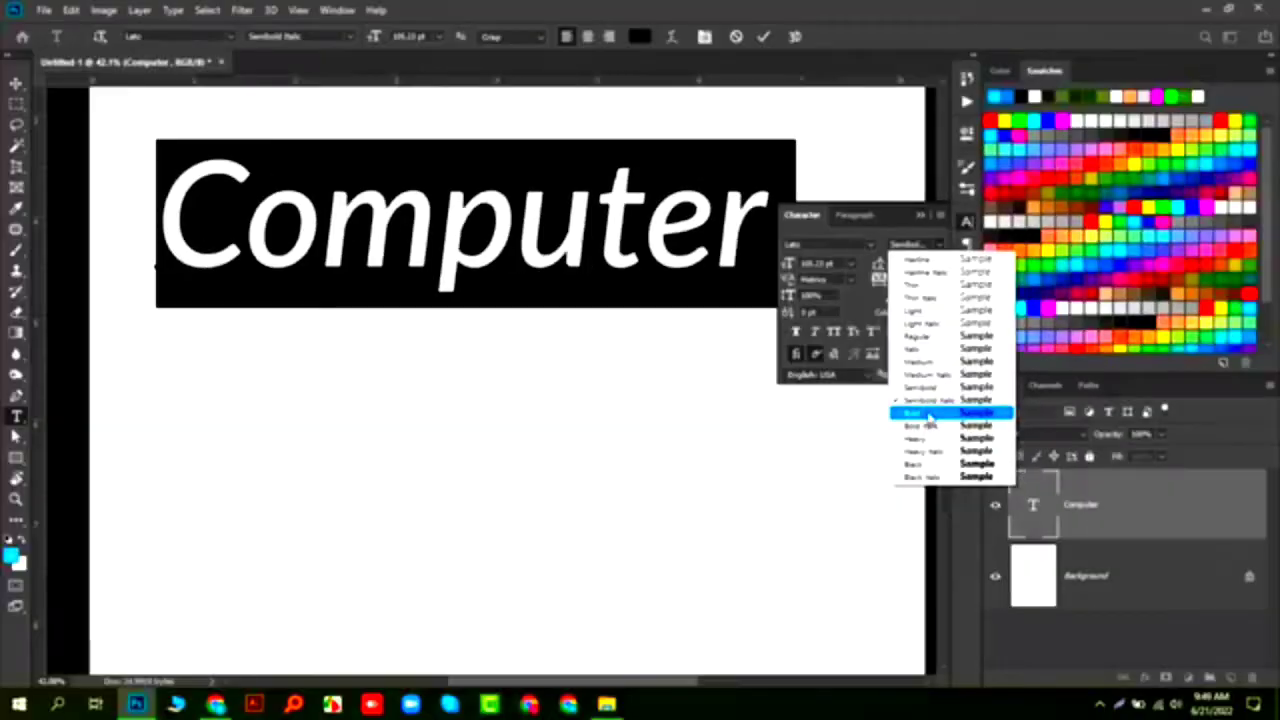
left_click(952, 413)
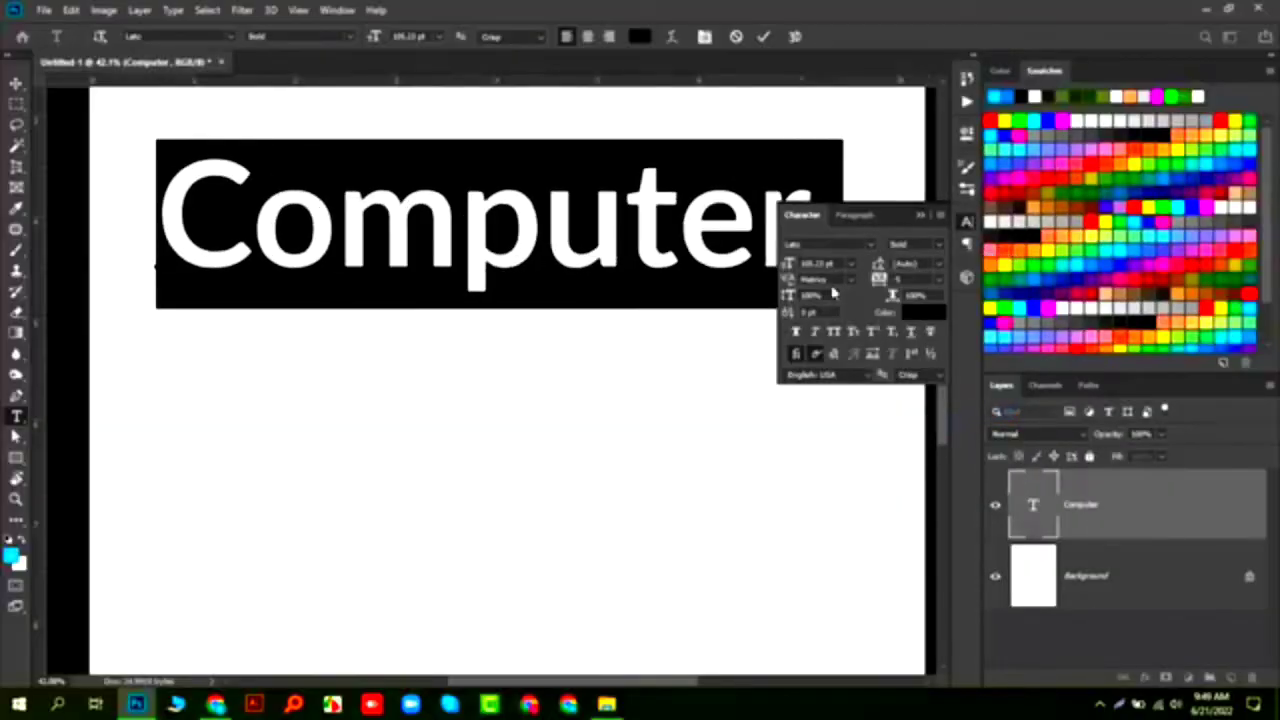
left_click(915, 244)
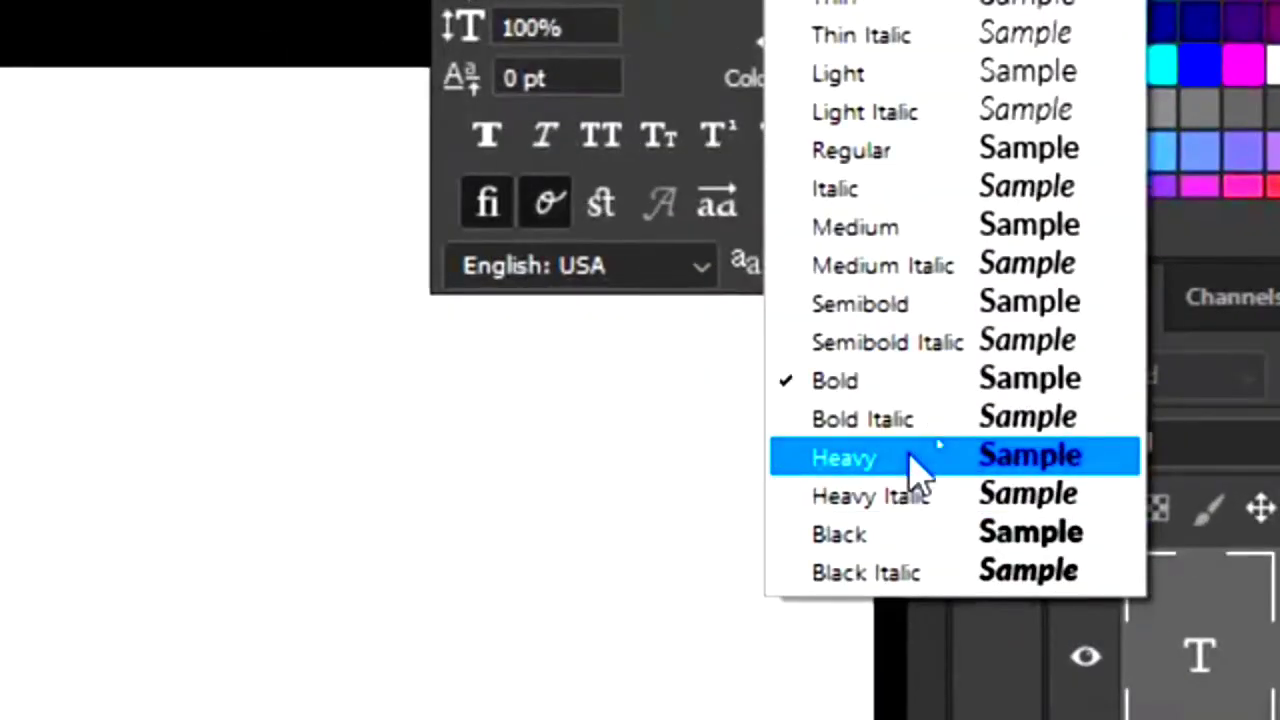
left_click(912, 458)
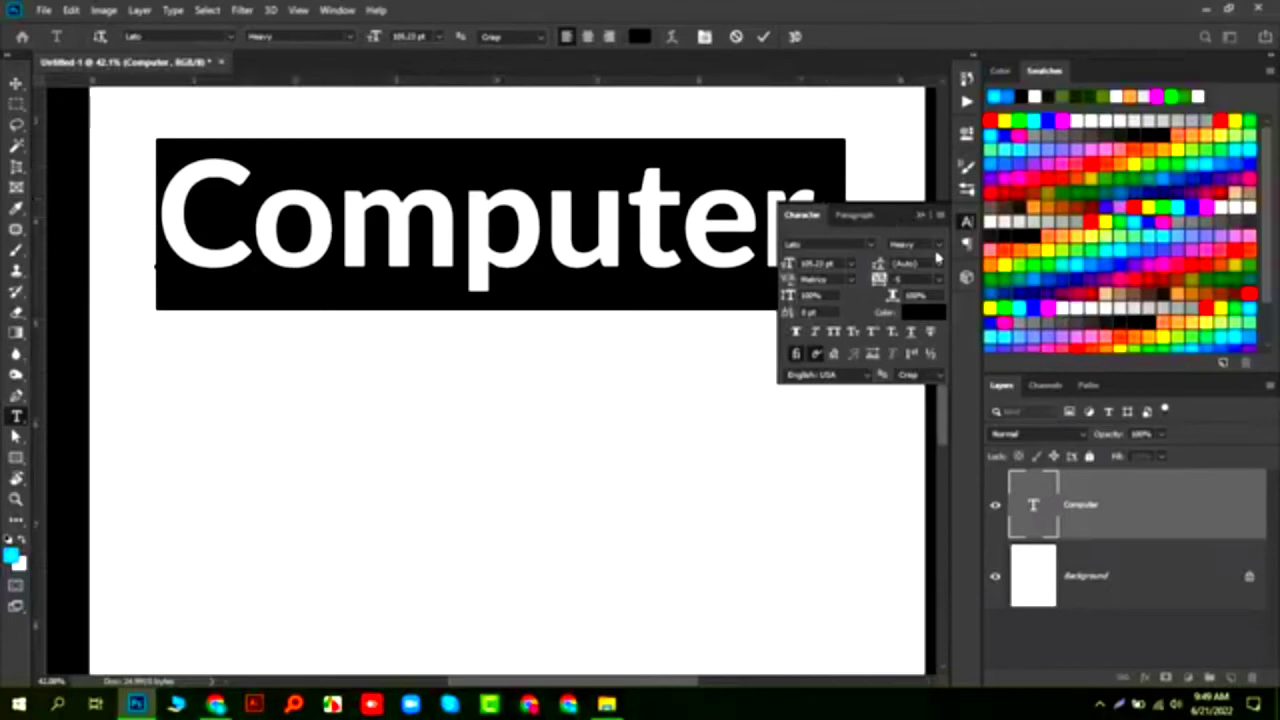
left_click(938, 258)
left_click(951, 470)
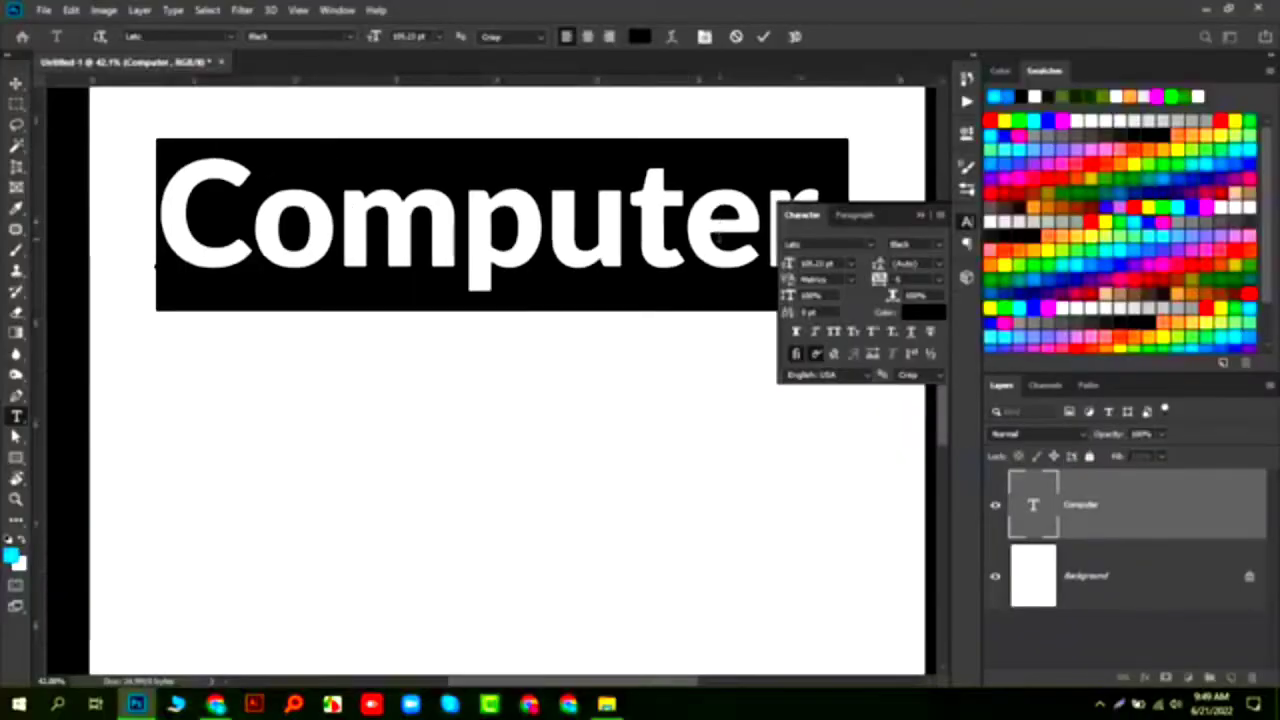
left_click(683, 215)
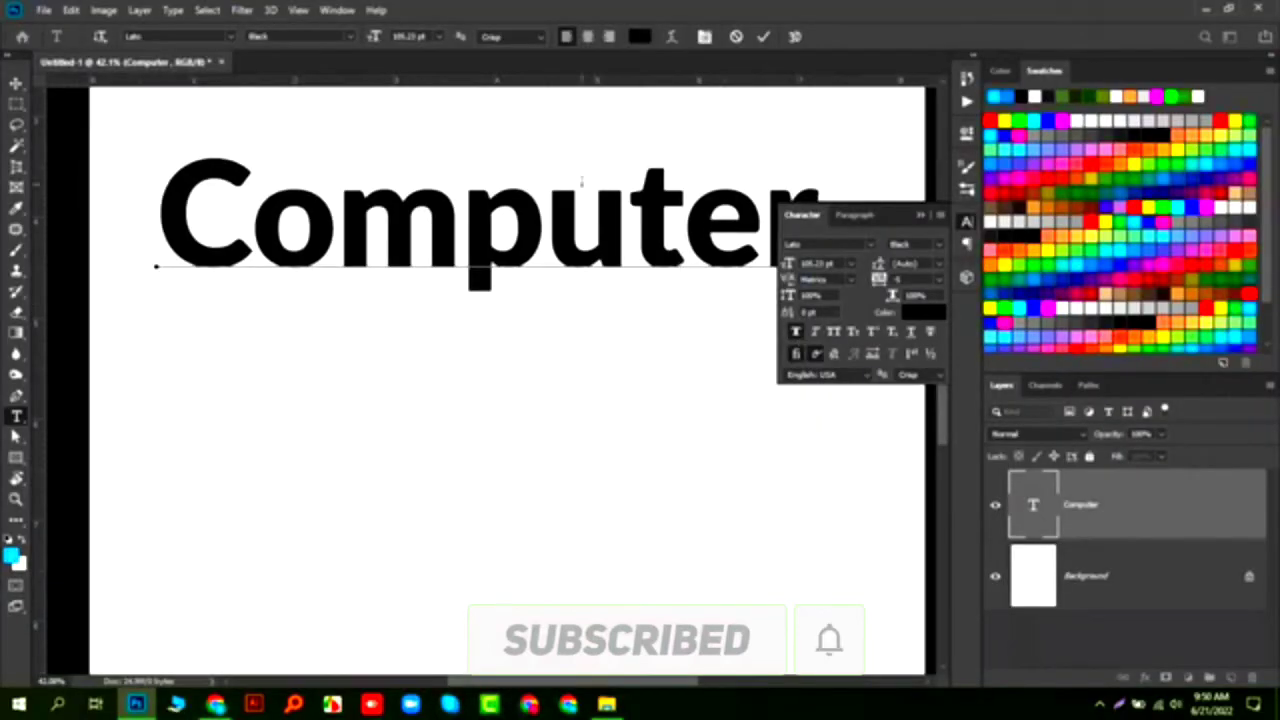
left_click(572, 222)
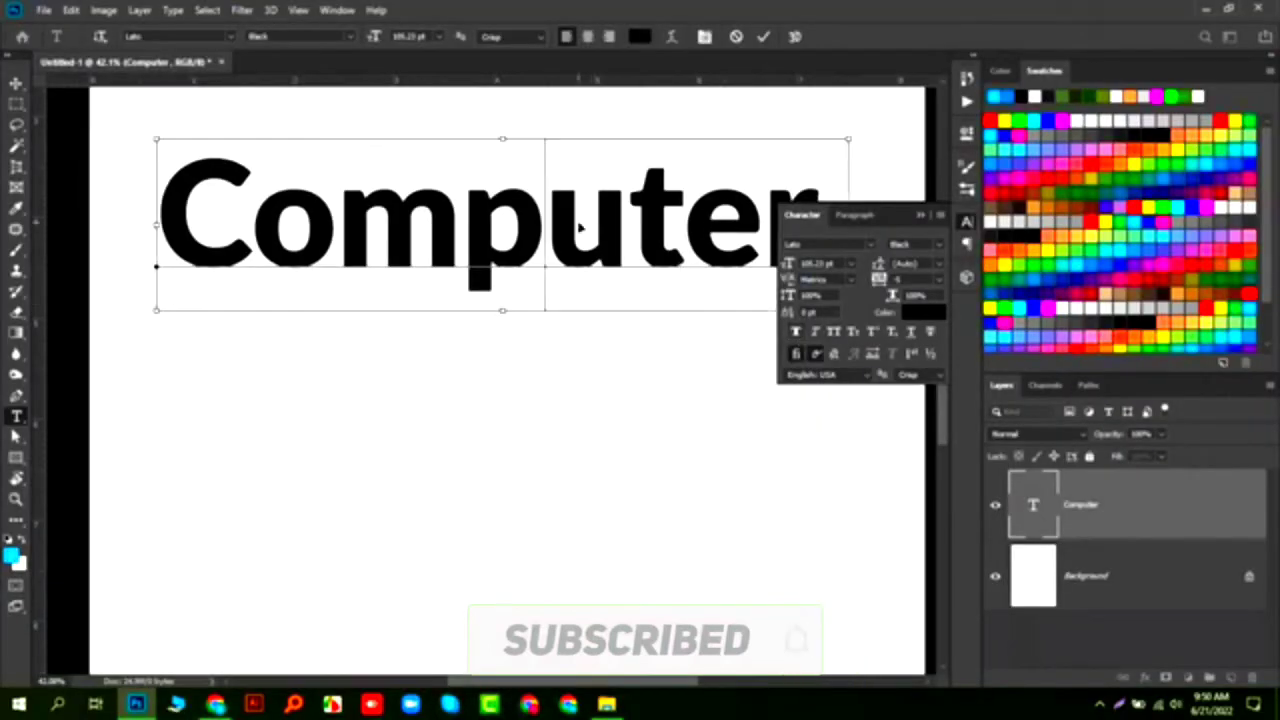
key("ctrl+a")
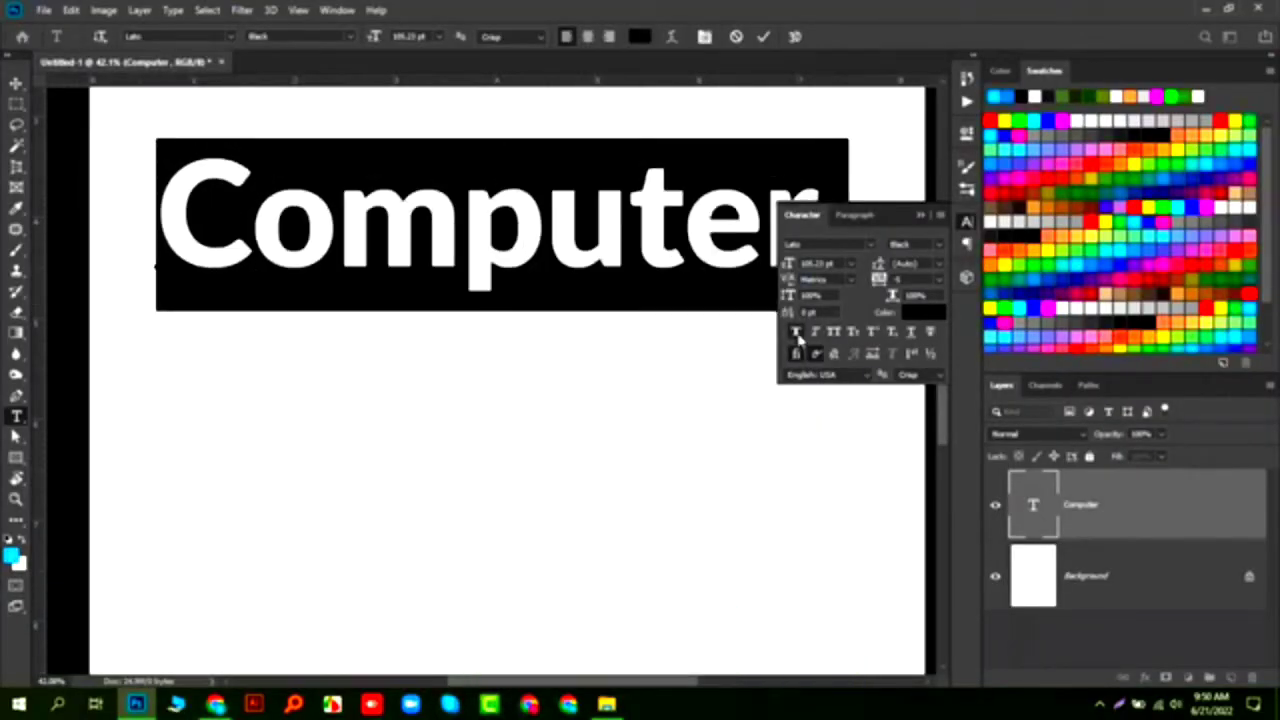
left_click(797, 334)
left_click(796, 334)
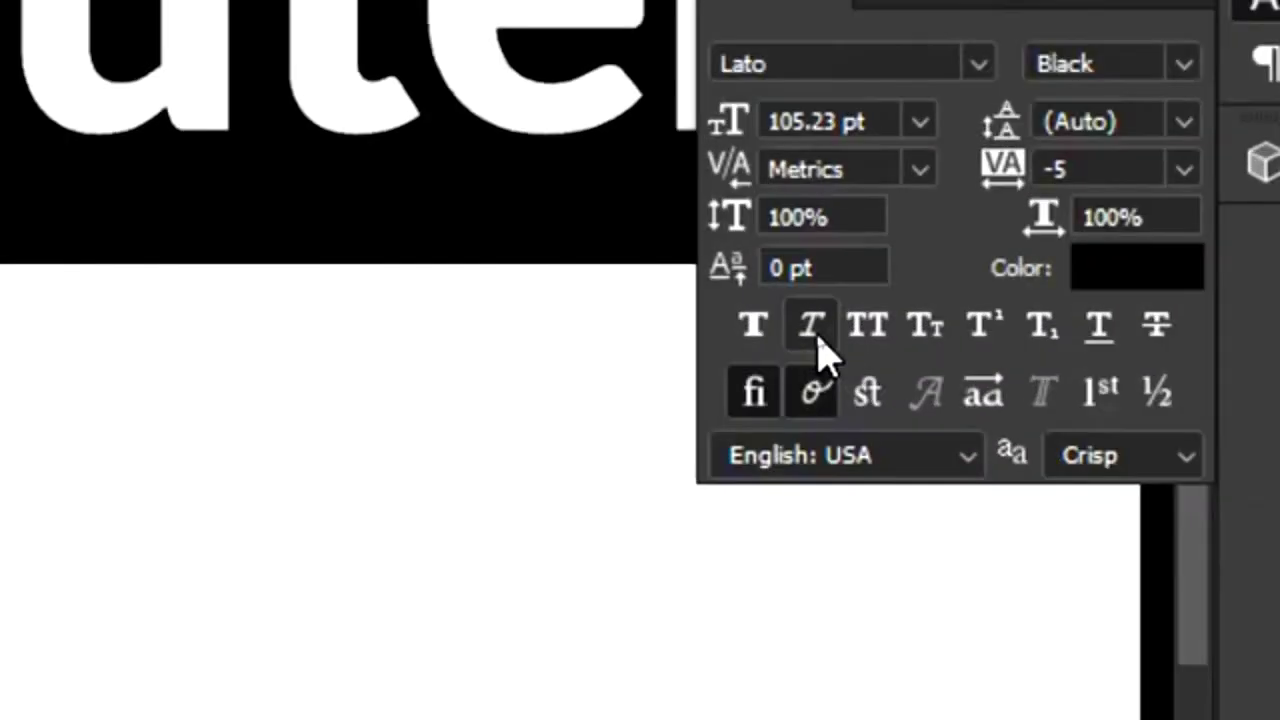
left_click(817, 336)
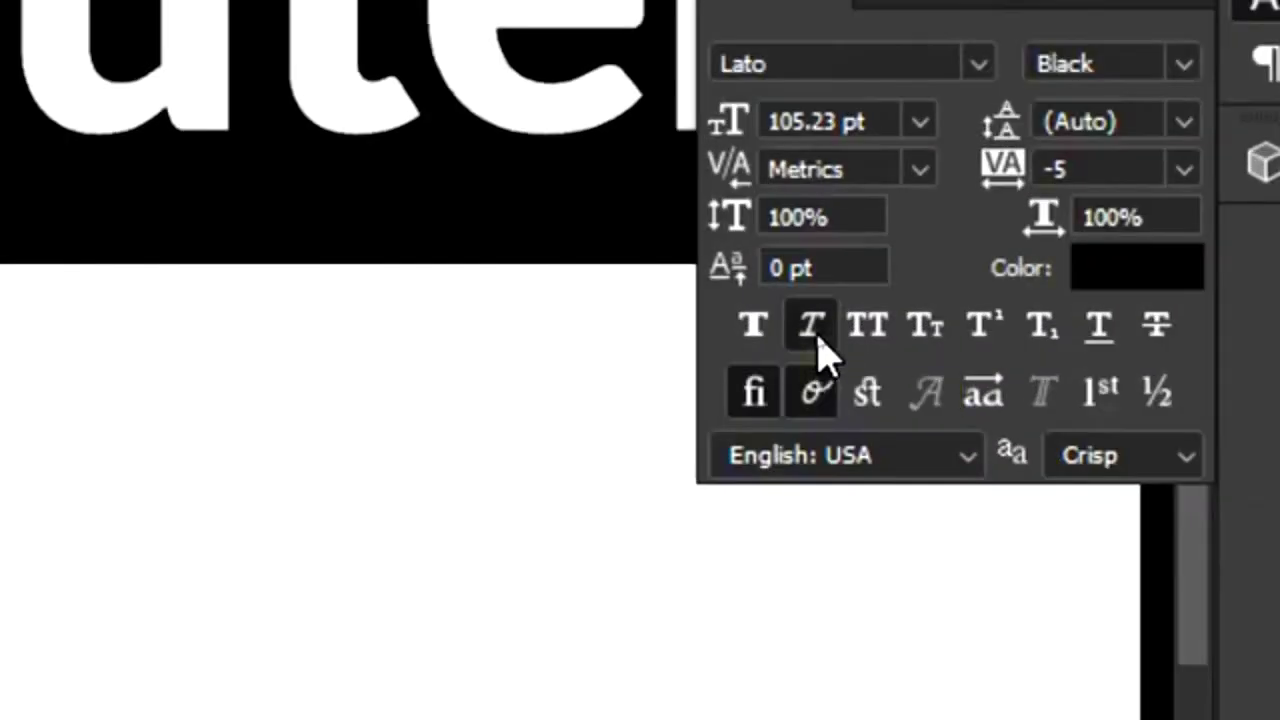
left_click(816, 334)
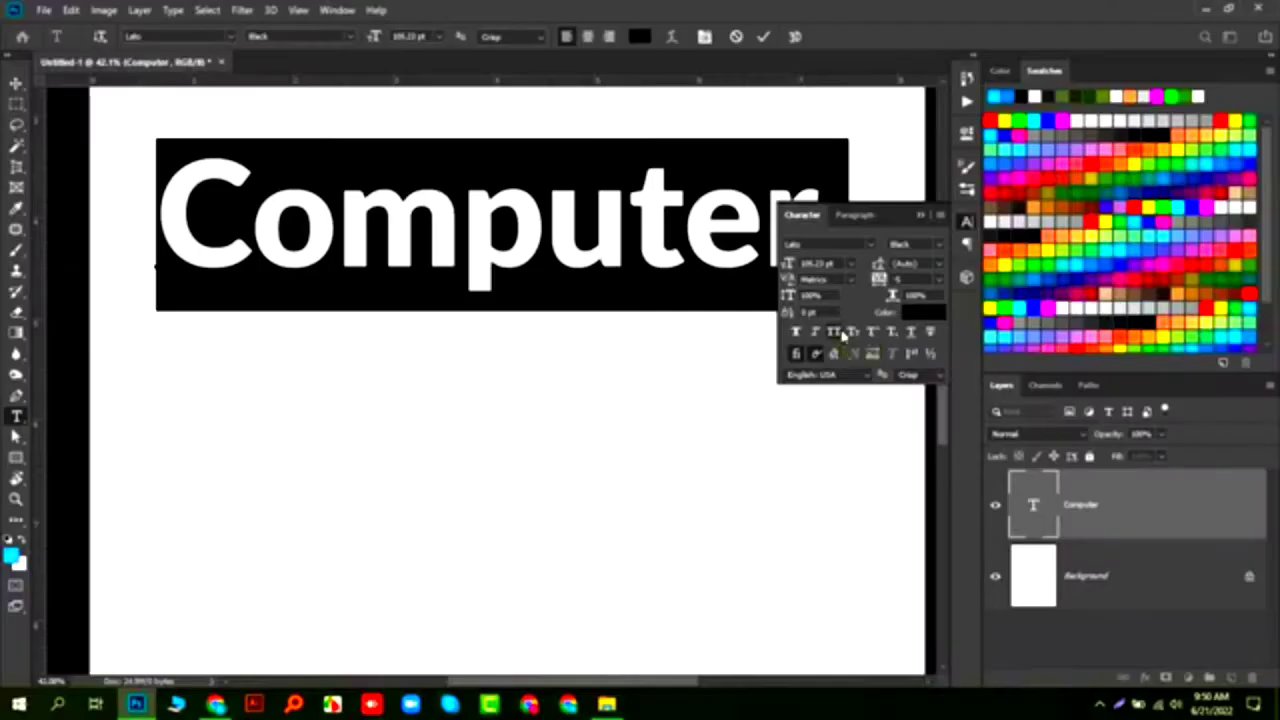
left_click(840, 334)
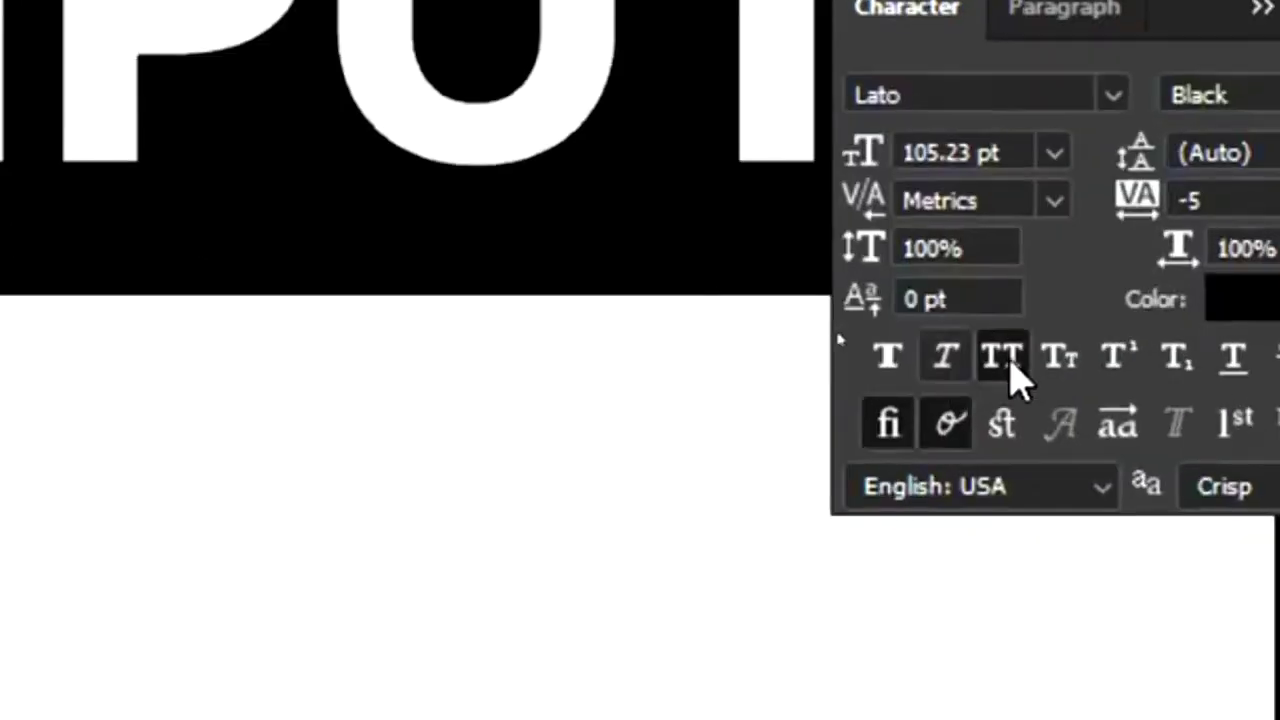
left_click(851, 334)
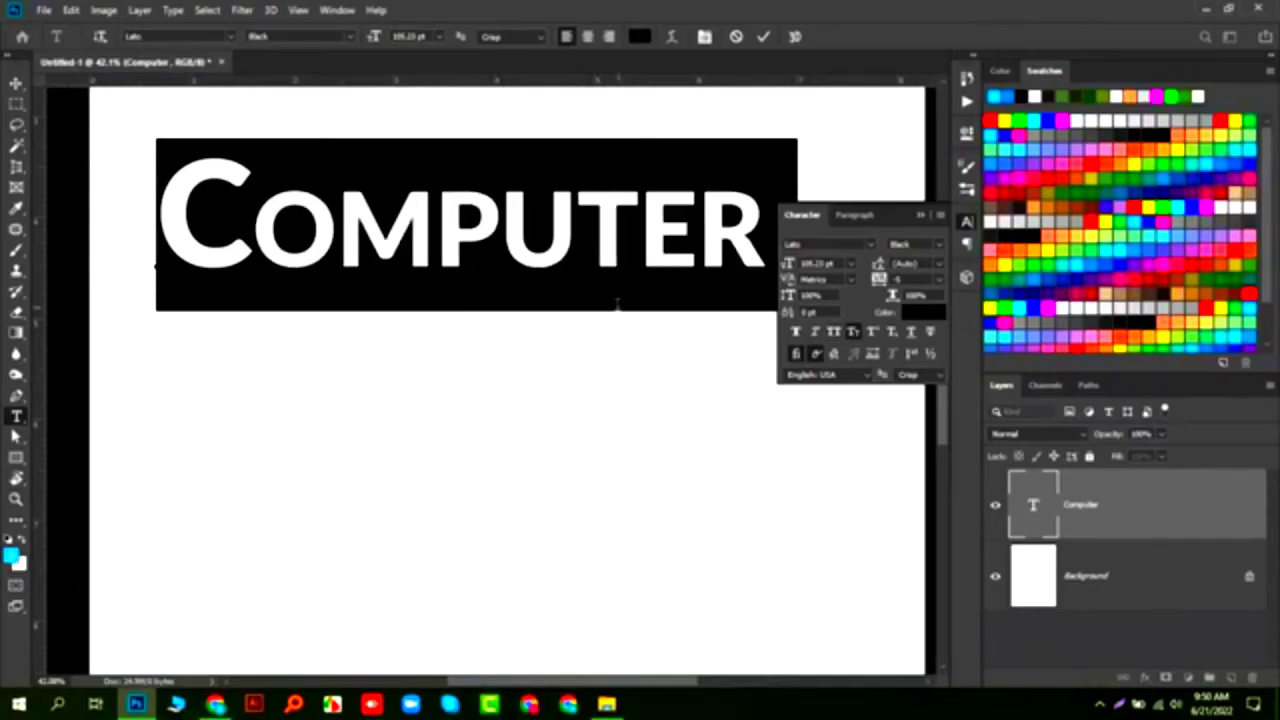
left_click(833, 332)
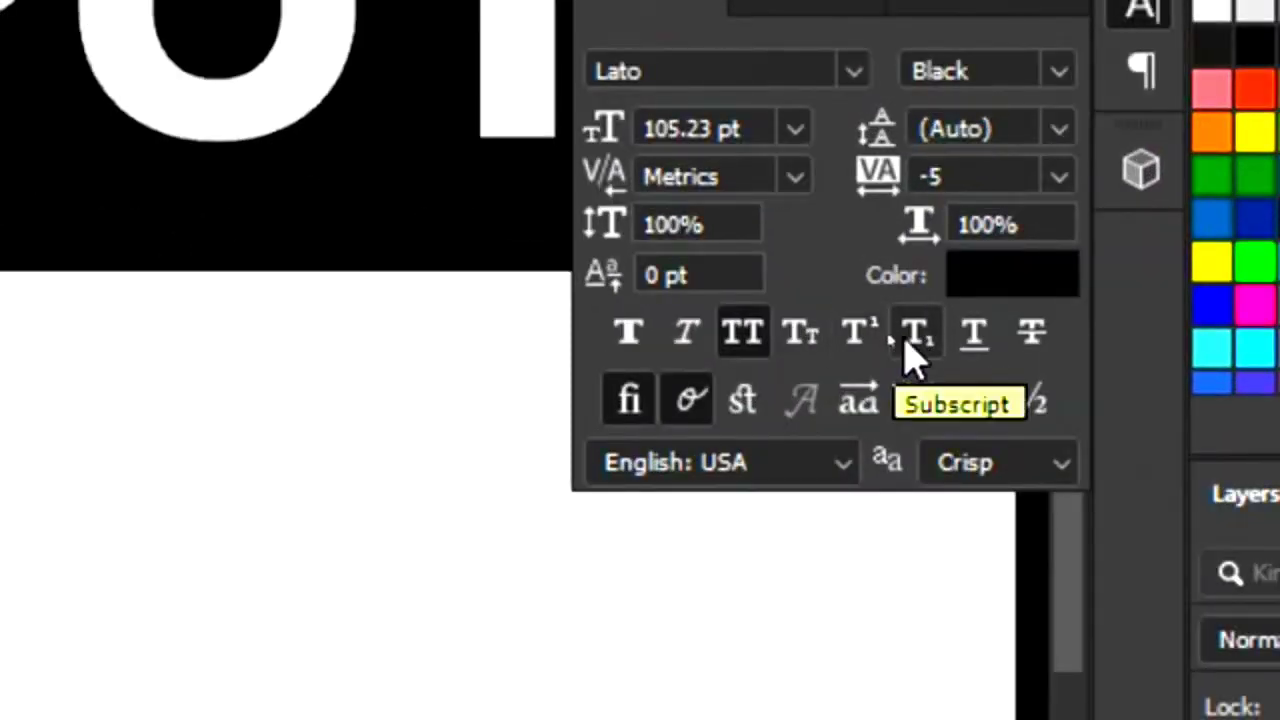
left_click(972, 335)
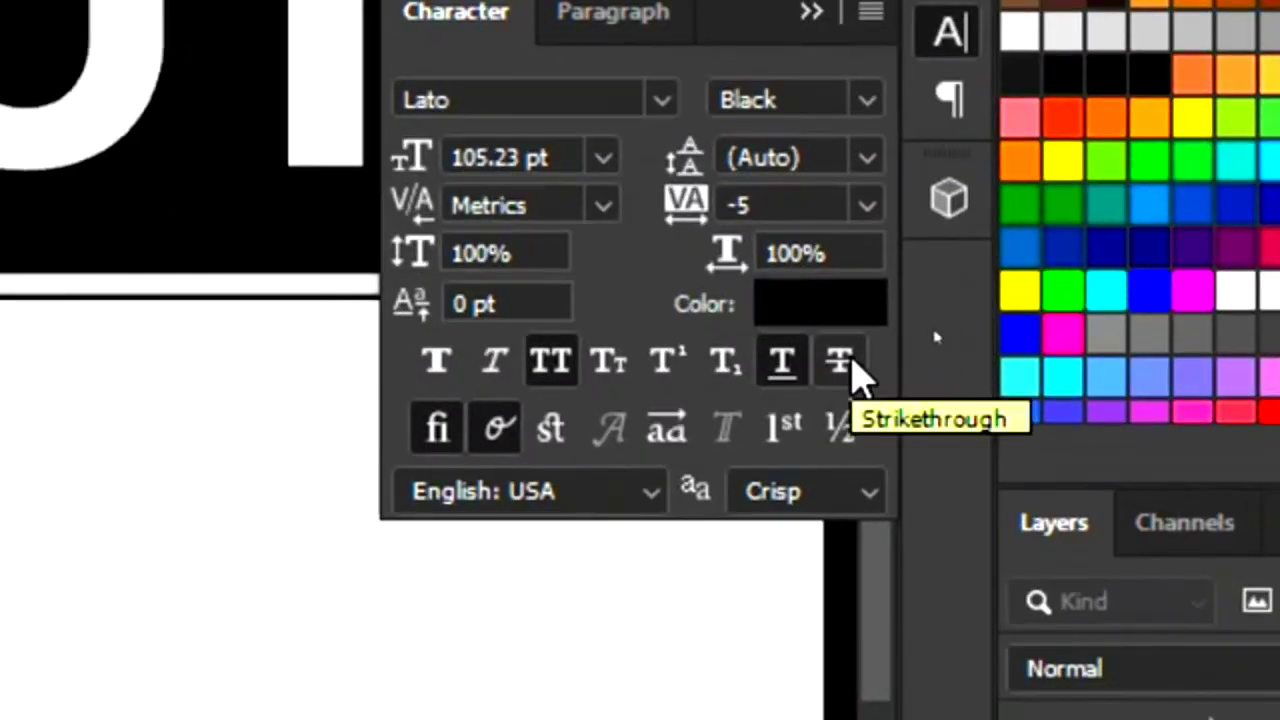
left_click(851, 363)
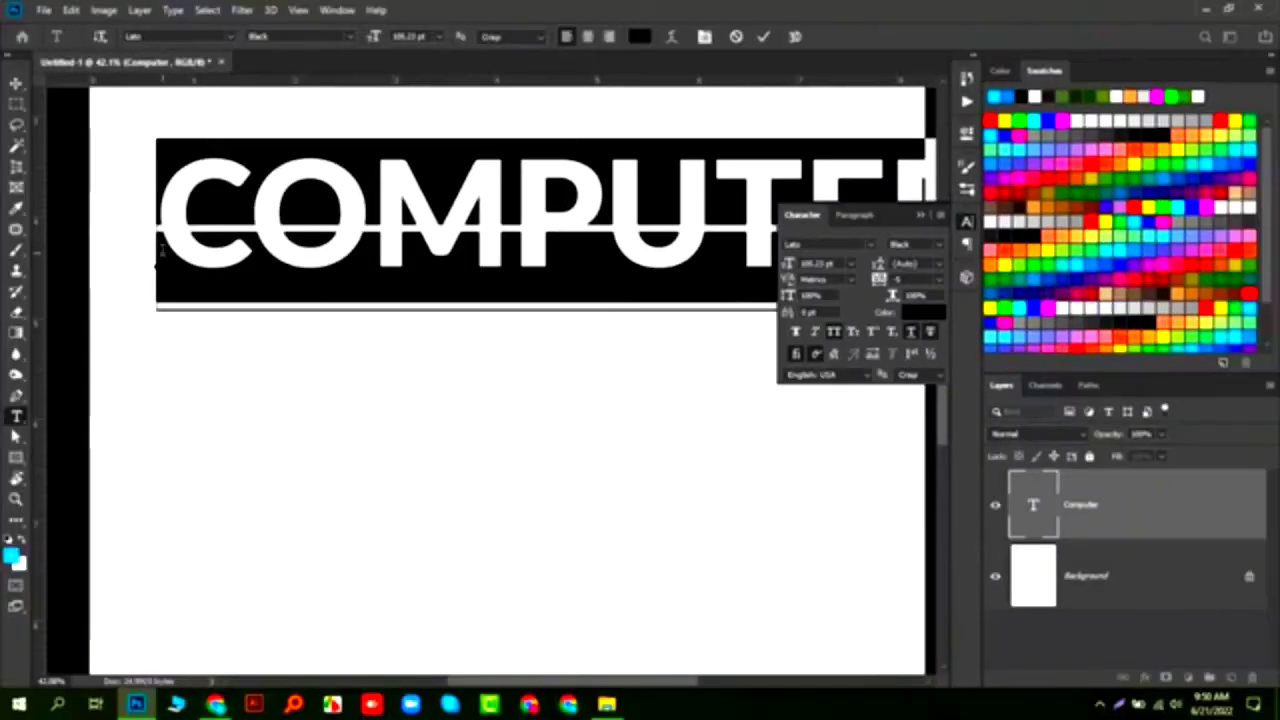
left_click(211, 222)
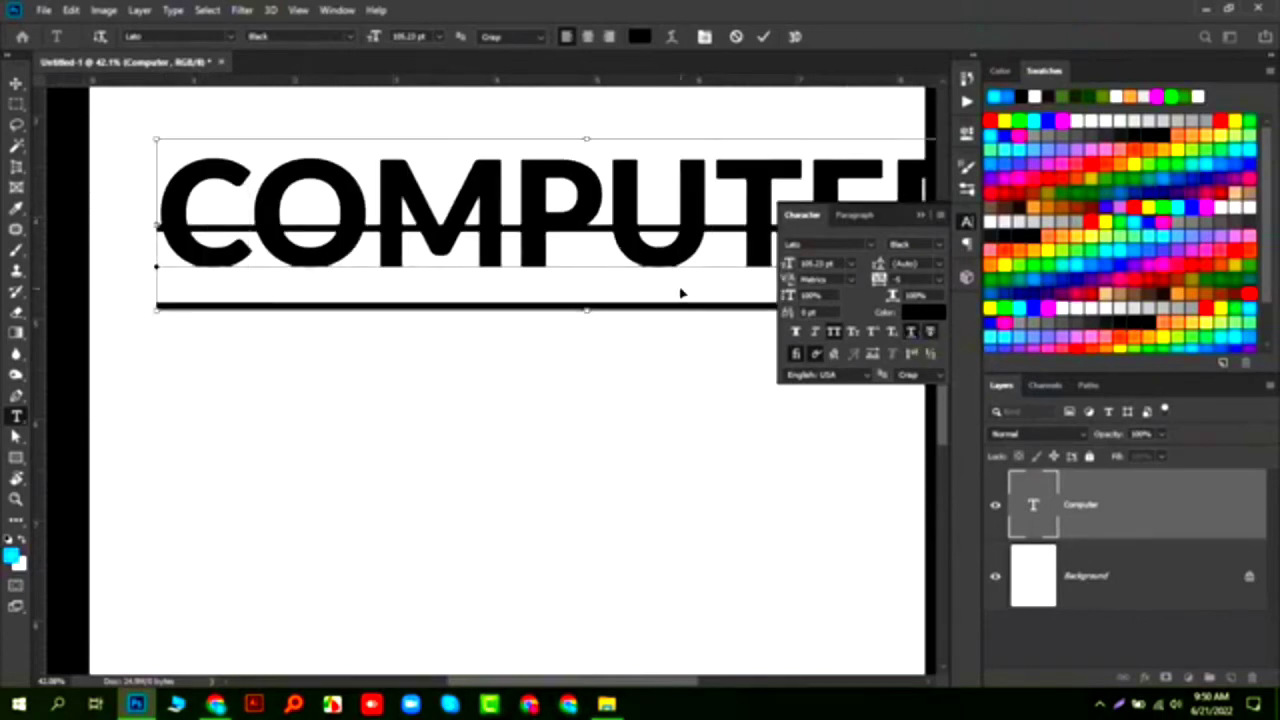
key("ctrl+a")
left_click(930, 331)
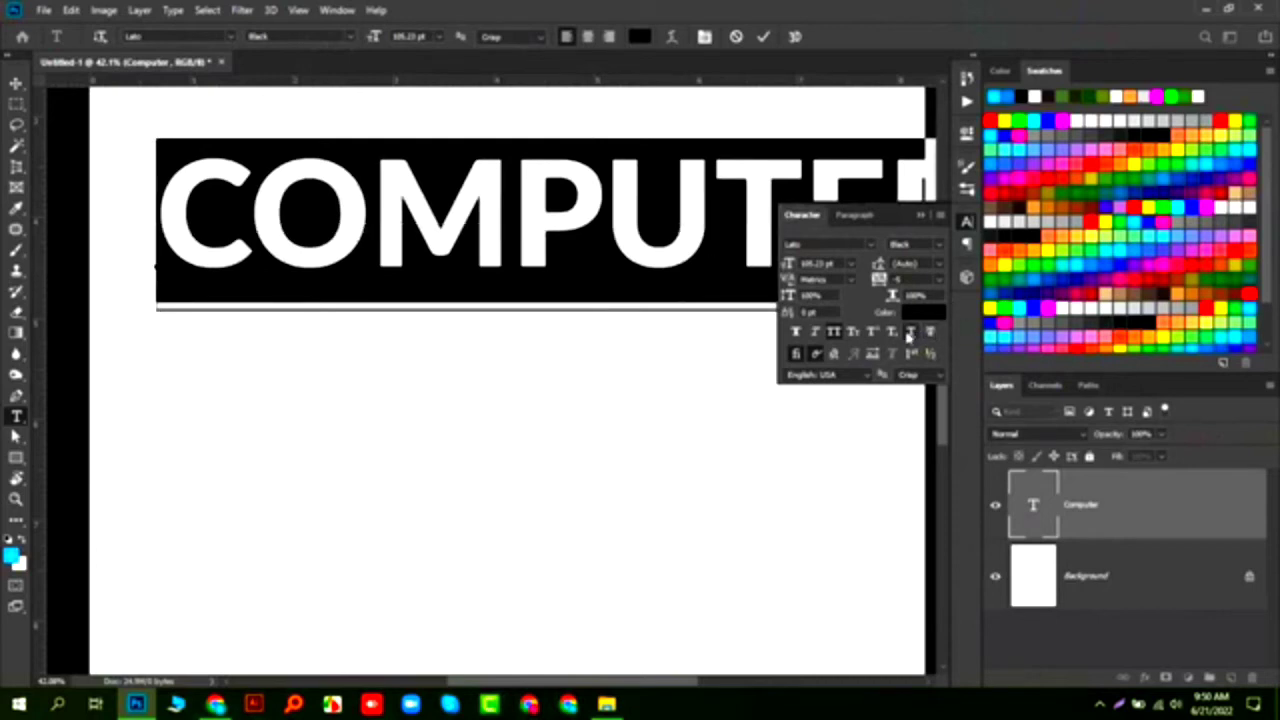
left_click(833, 332)
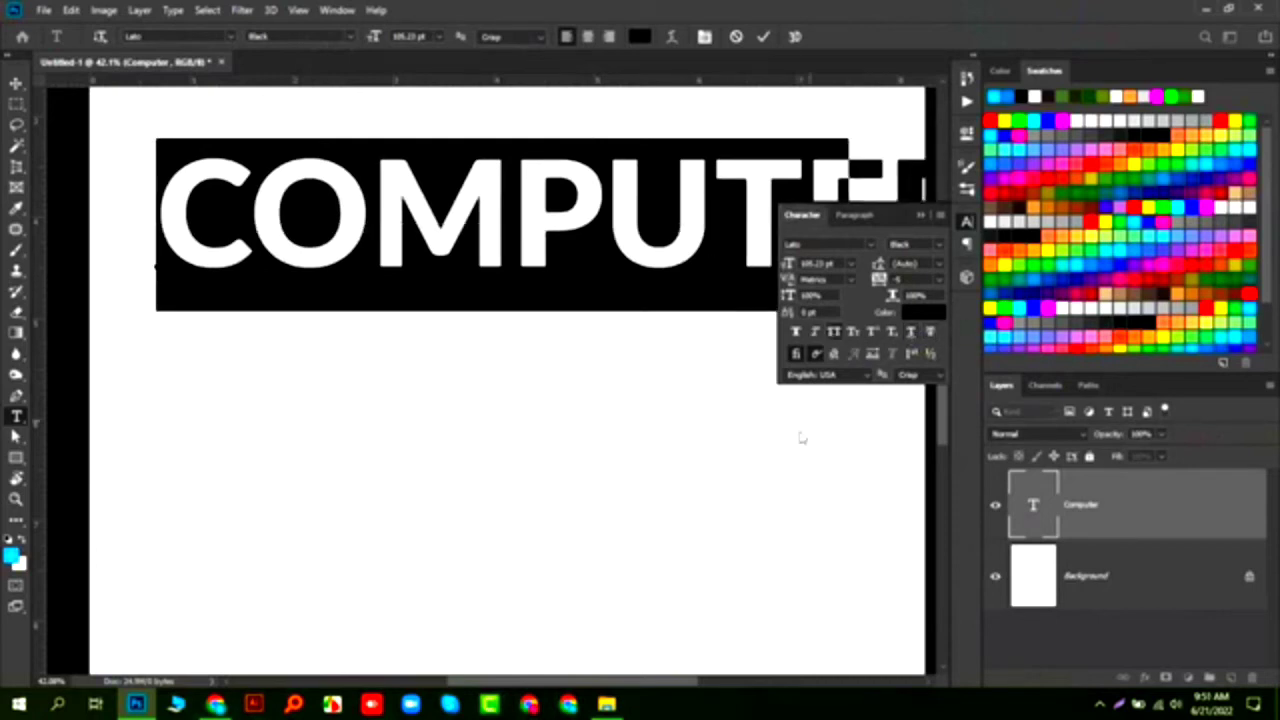
left_click(598, 272)
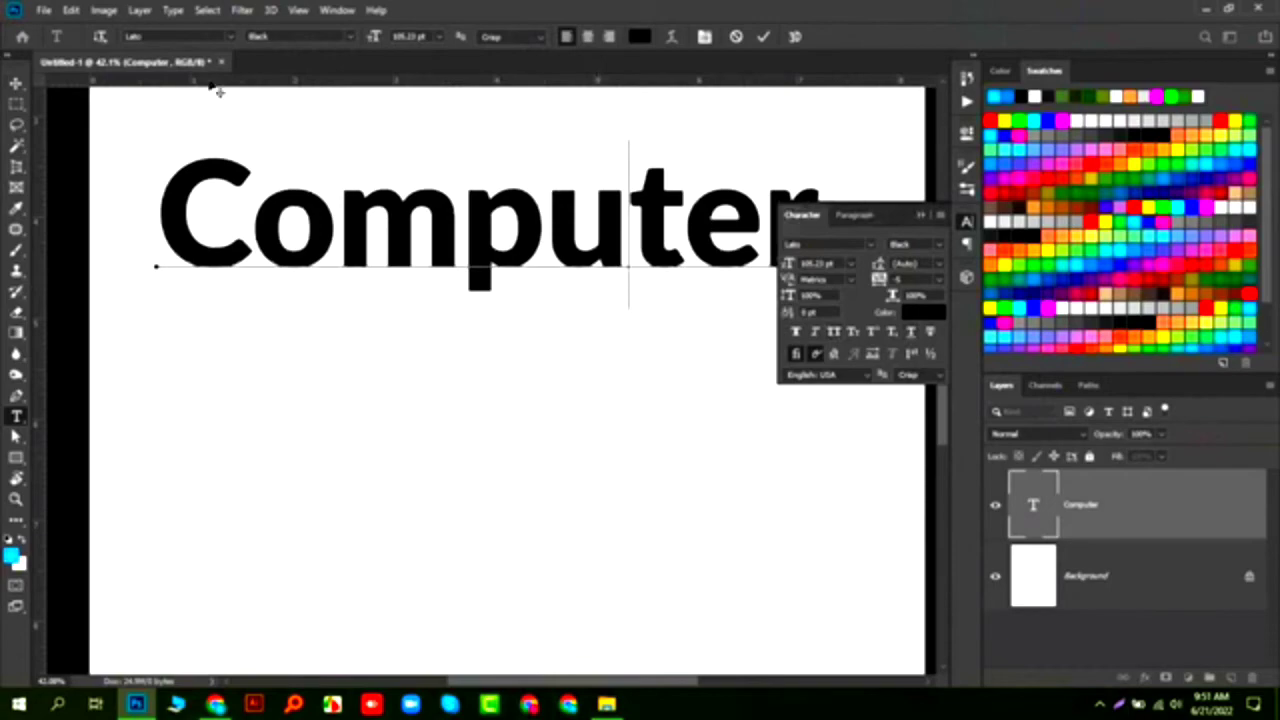
key("ctrl+a")
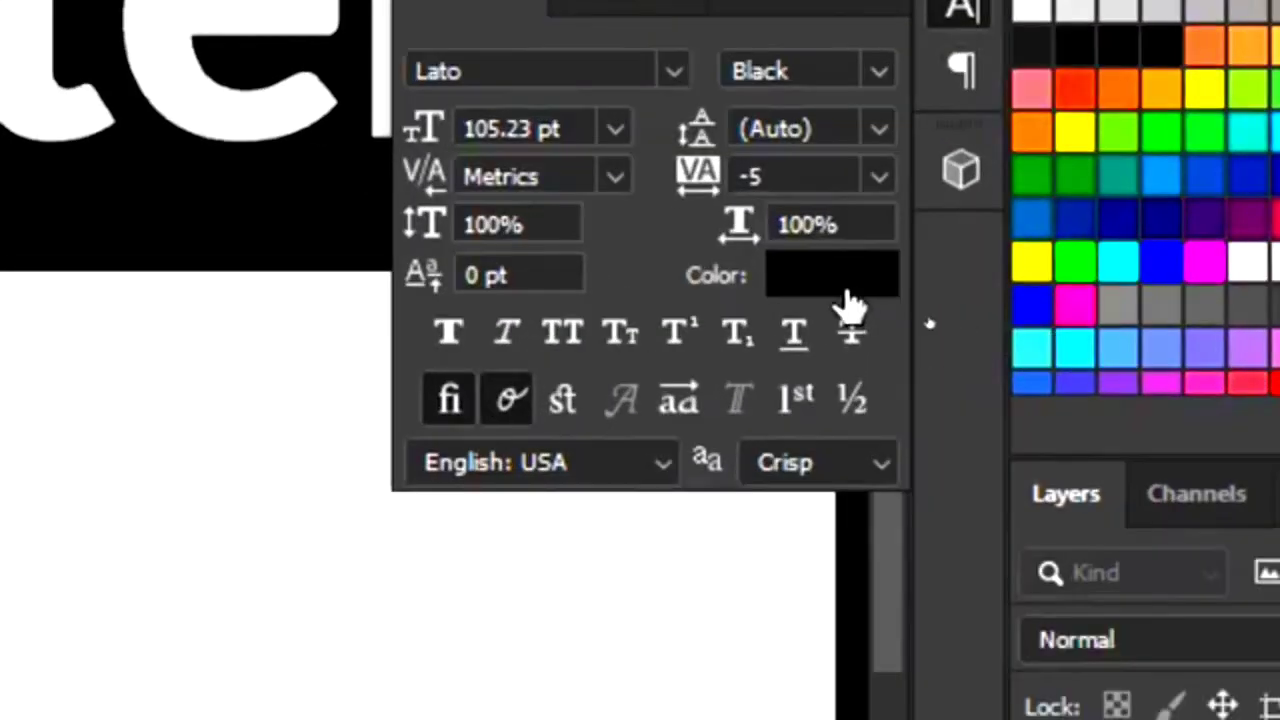
Try a green text colour for 'Computer' in the Color Picker.
left_click(845, 285)
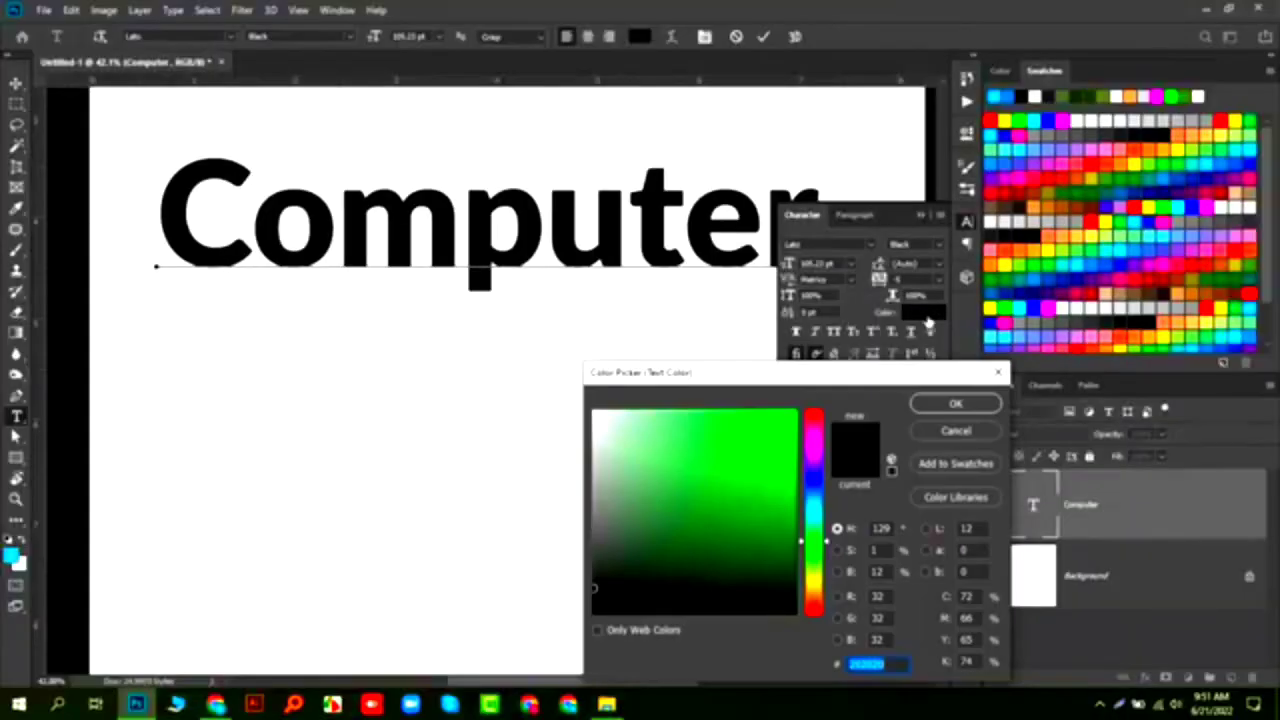
left_click(747, 534)
type("03db22")
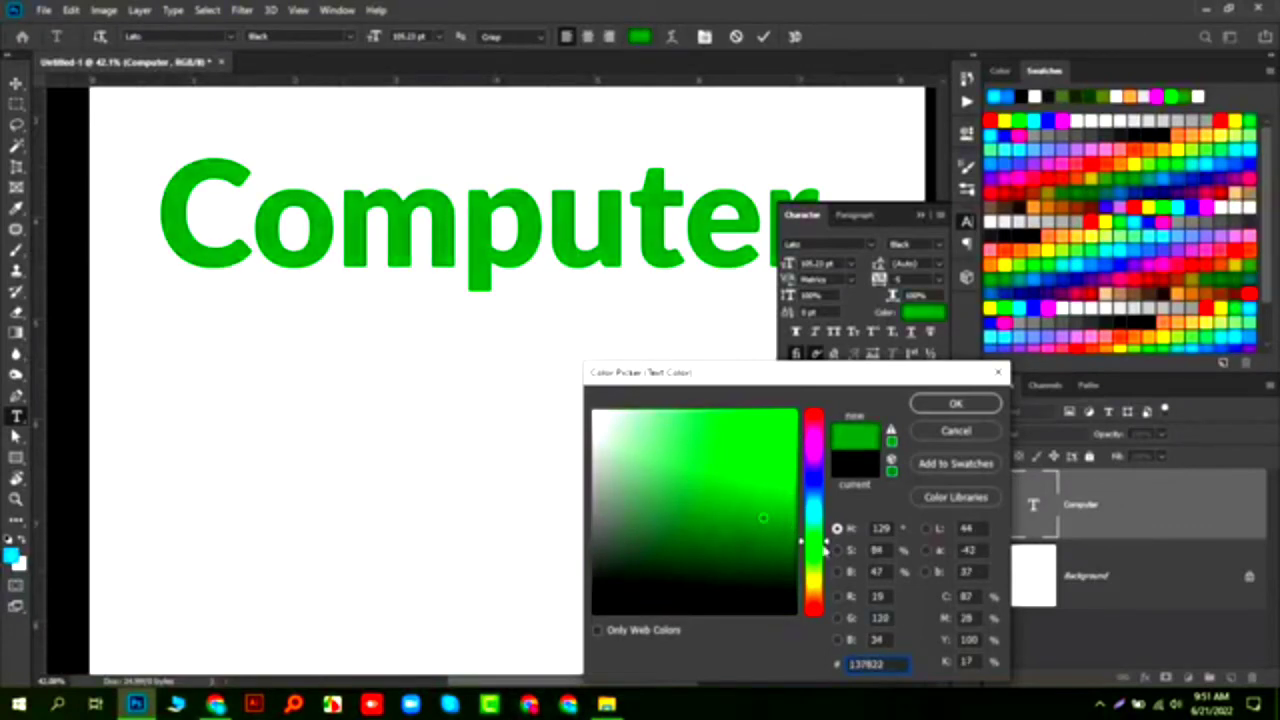
type("787813")
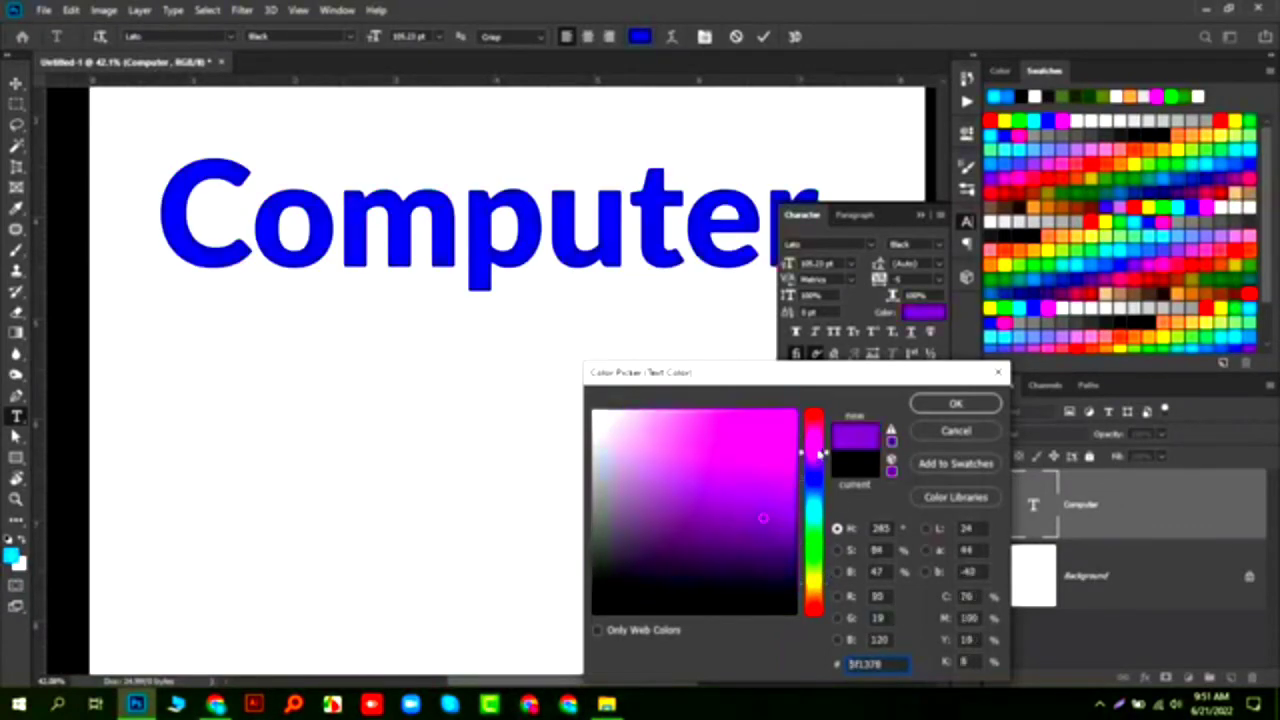
type("647813")
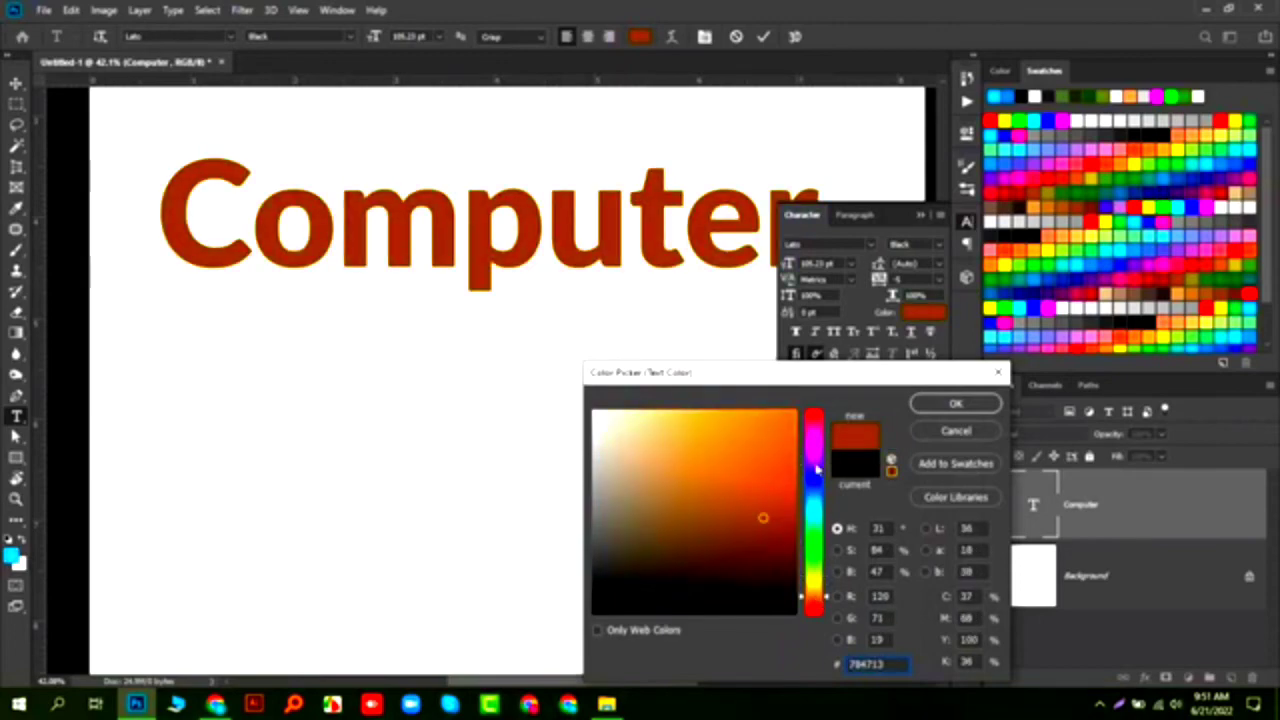
type("771378")
left_click(957, 401)
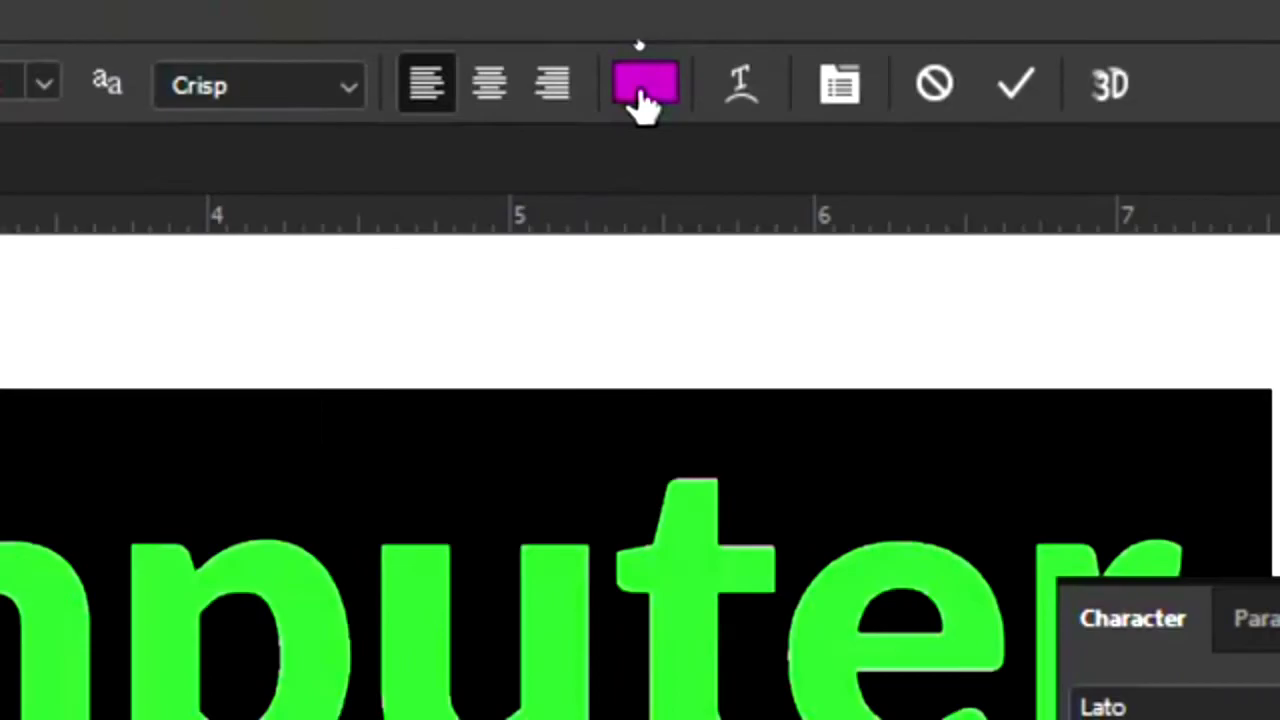
Set the 'Computer' text colour to magenta hex 8a158b.
left_click(640, 36)
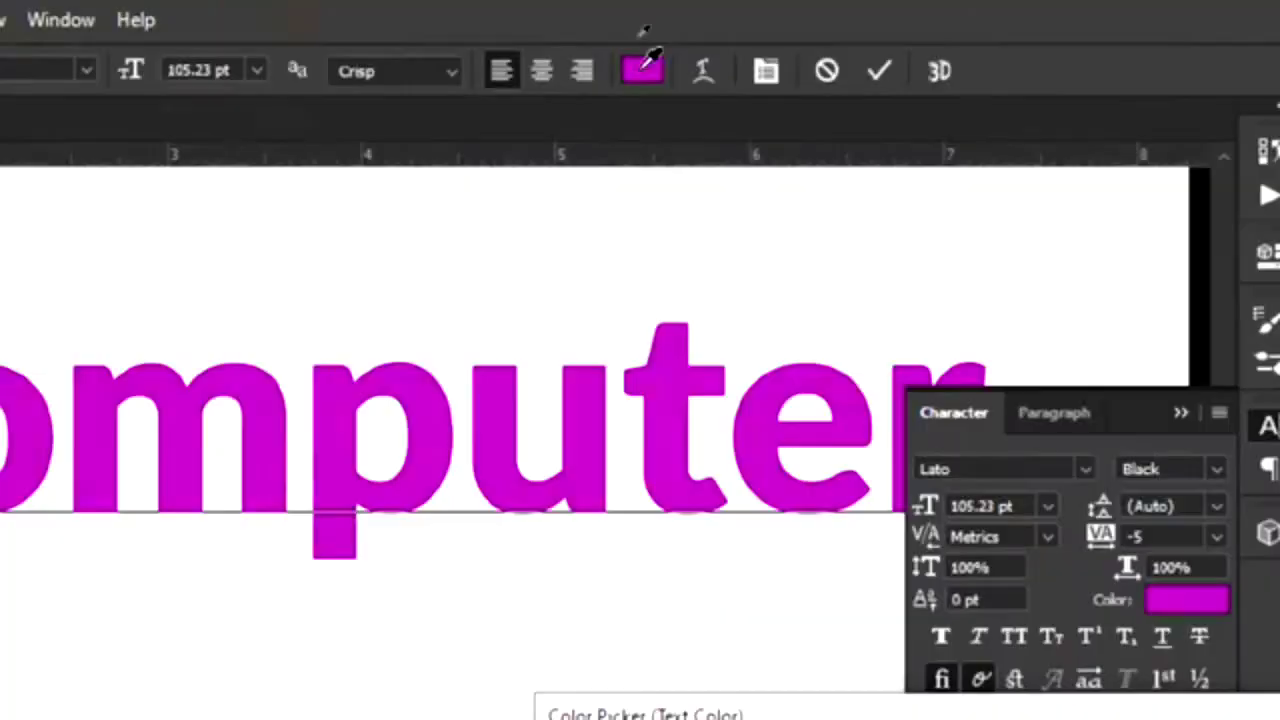
type("8a158b")
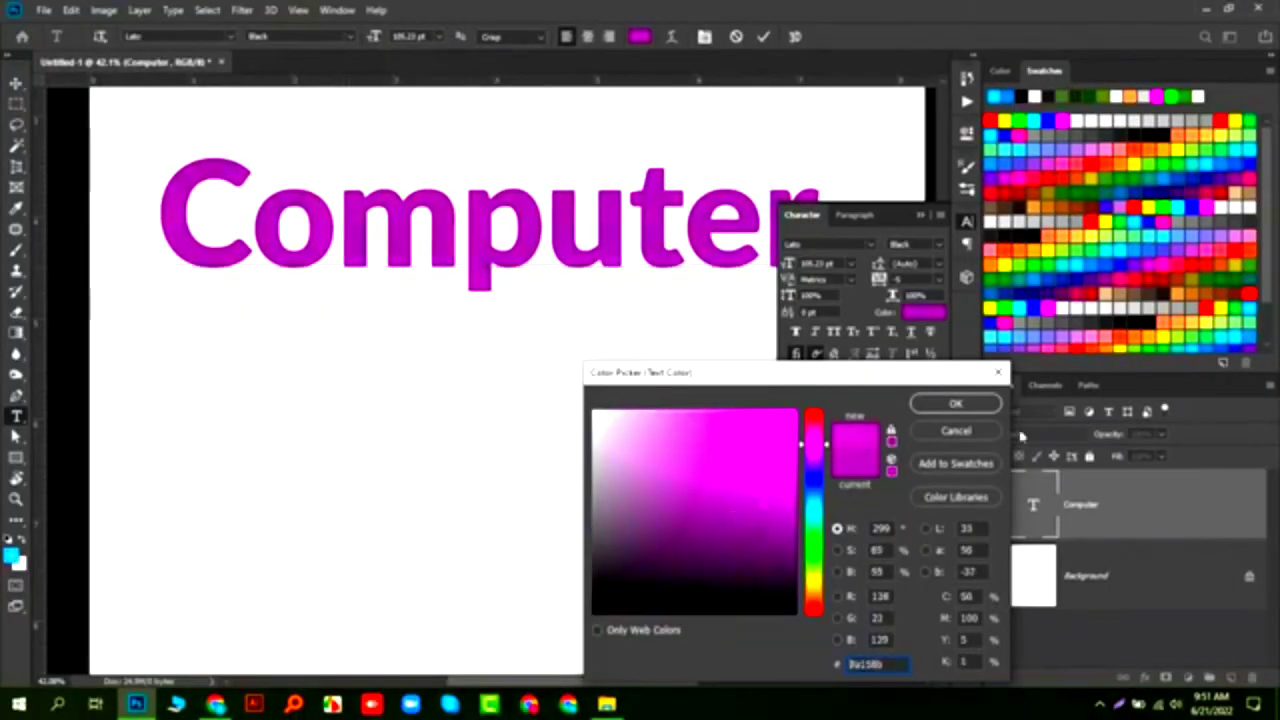
left_click(972, 406)
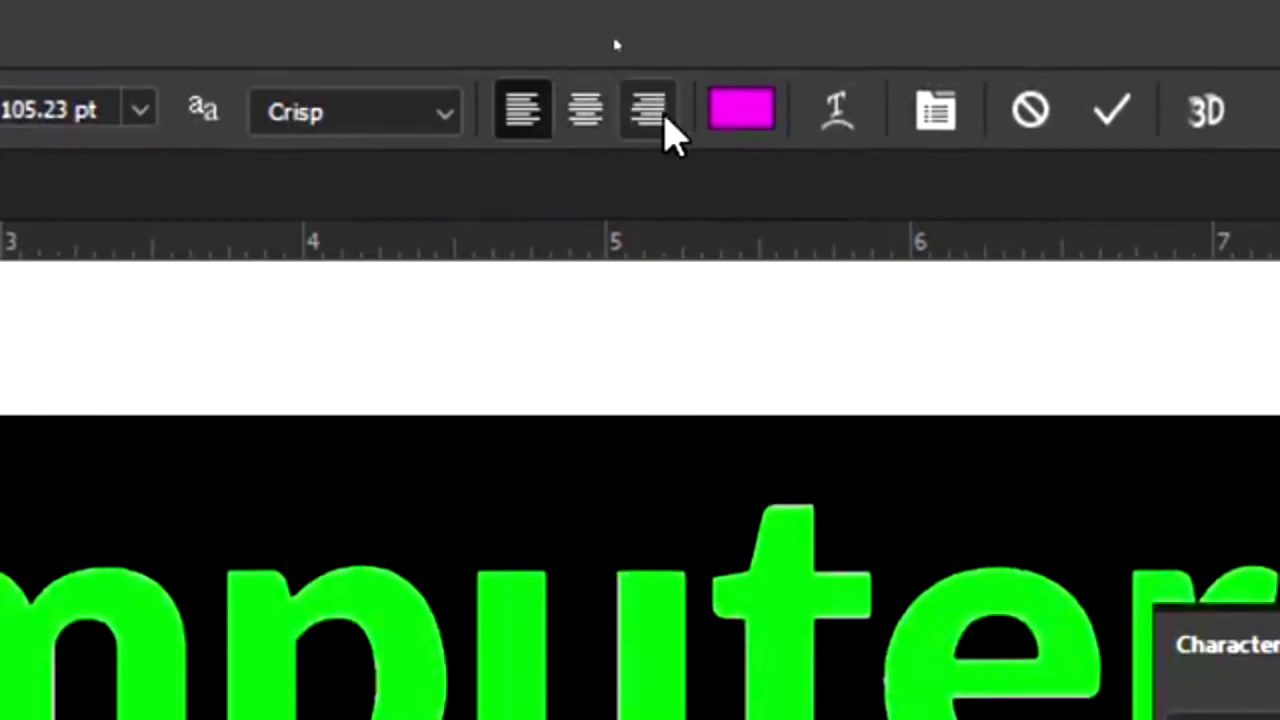
left_click(935, 112)
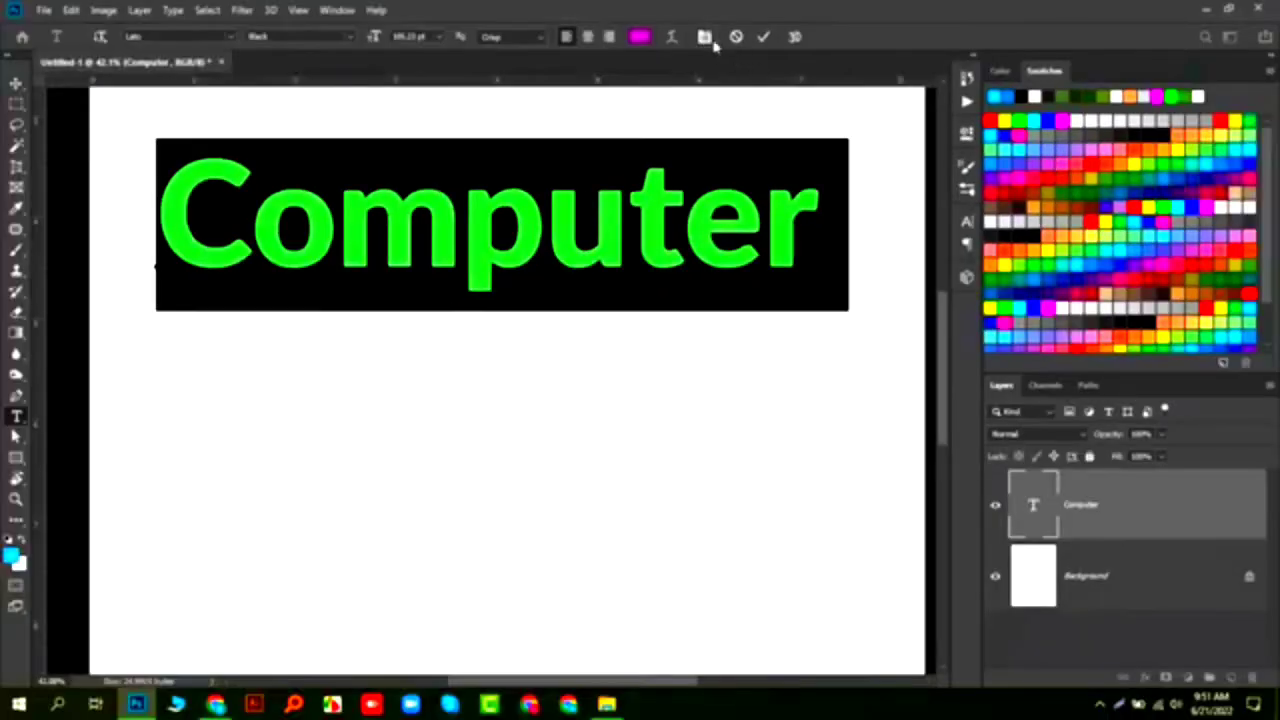
left_click(705, 37)
Move the 'Computer' text lower on the page.
left_click(854, 206)
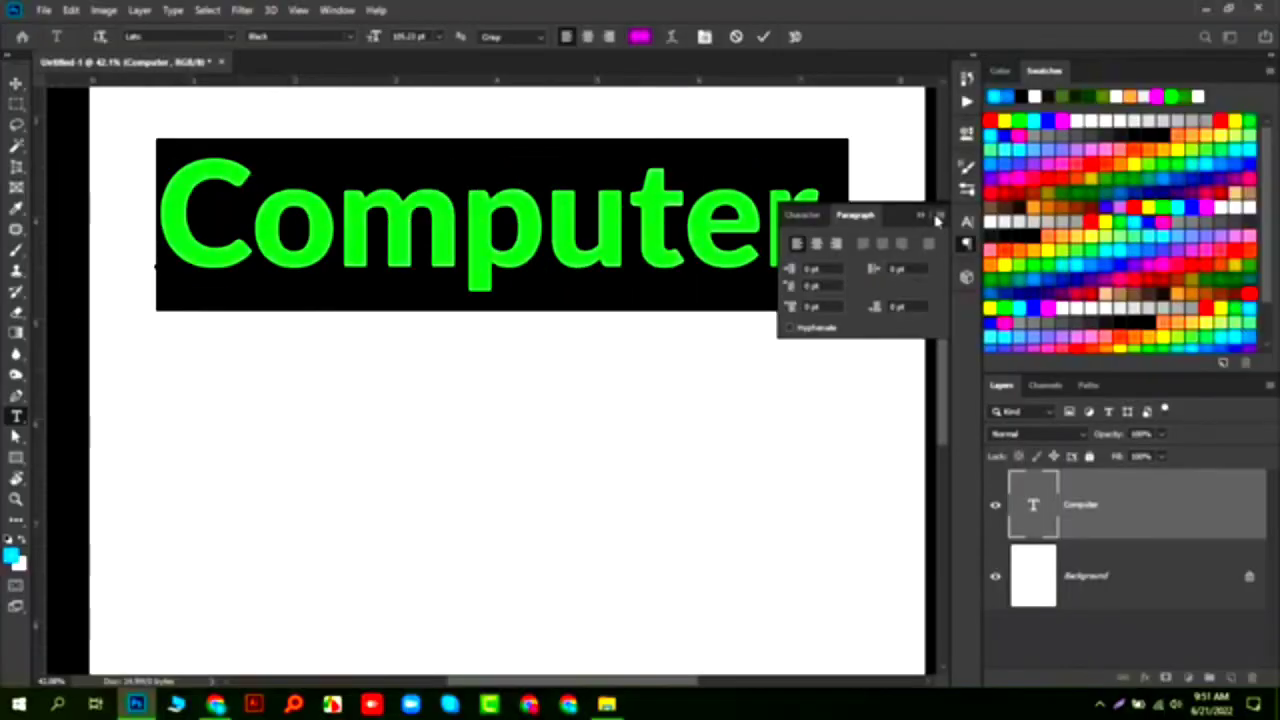
left_click(924, 216)
left_click(16, 83)
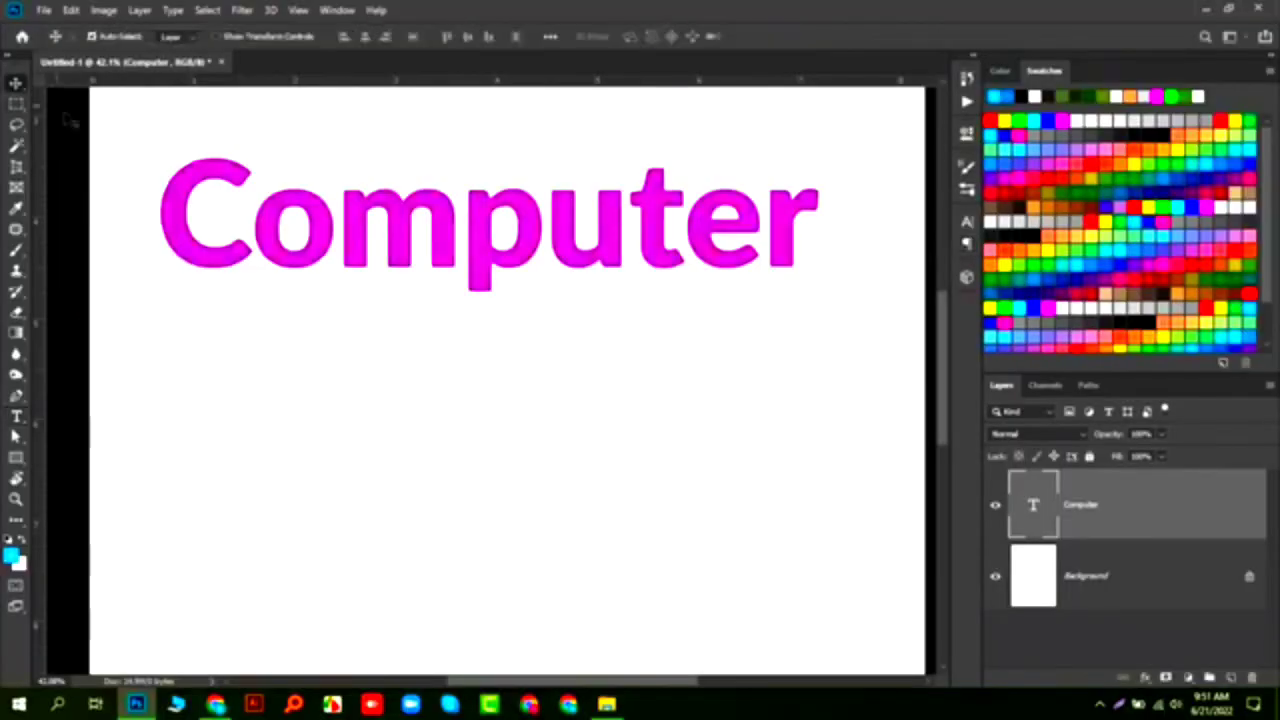
mouse_move(251, 249)
left_mouse_down()
mouse_move(255, 308)
mouse_move(240, 286)
mouse_move(291, 289)
mouse_move(283, 310)
left_mouse_up()
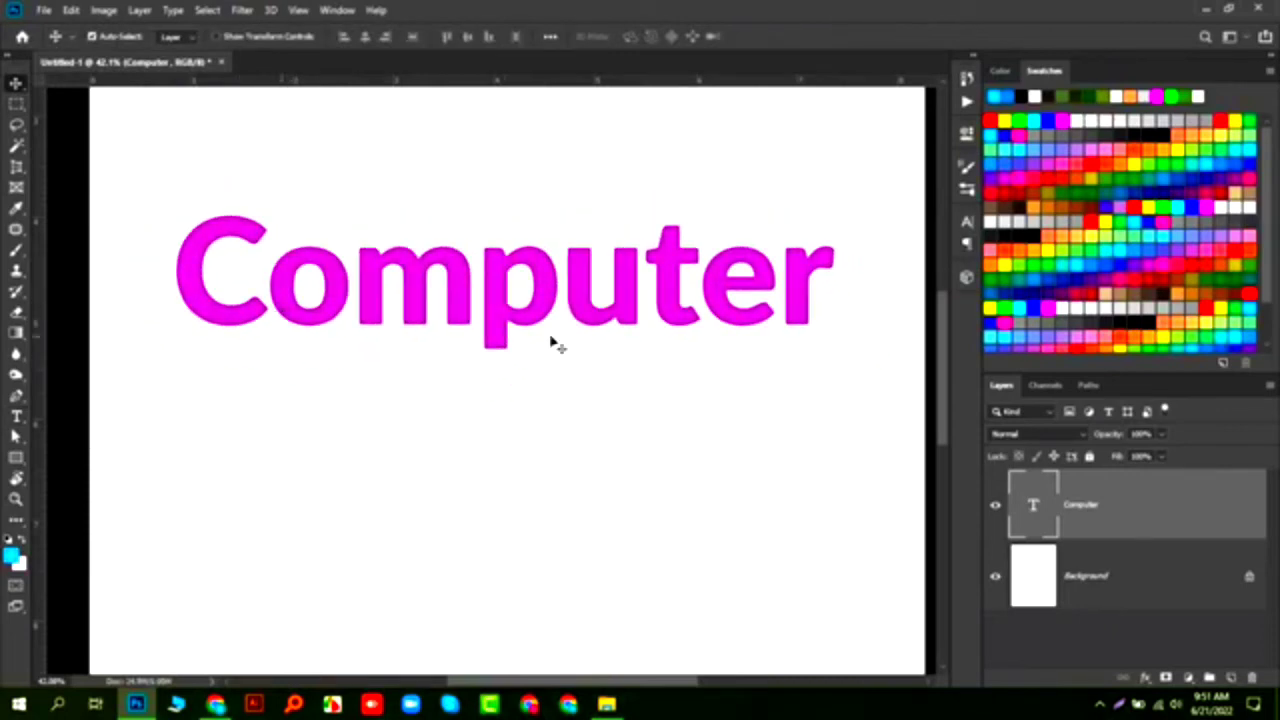
Test-edit 'Computer' by adding 'fa', cancel the edit, then delete the text layer.
scroll(507, 317, "down", 2)
double_click(703, 314)
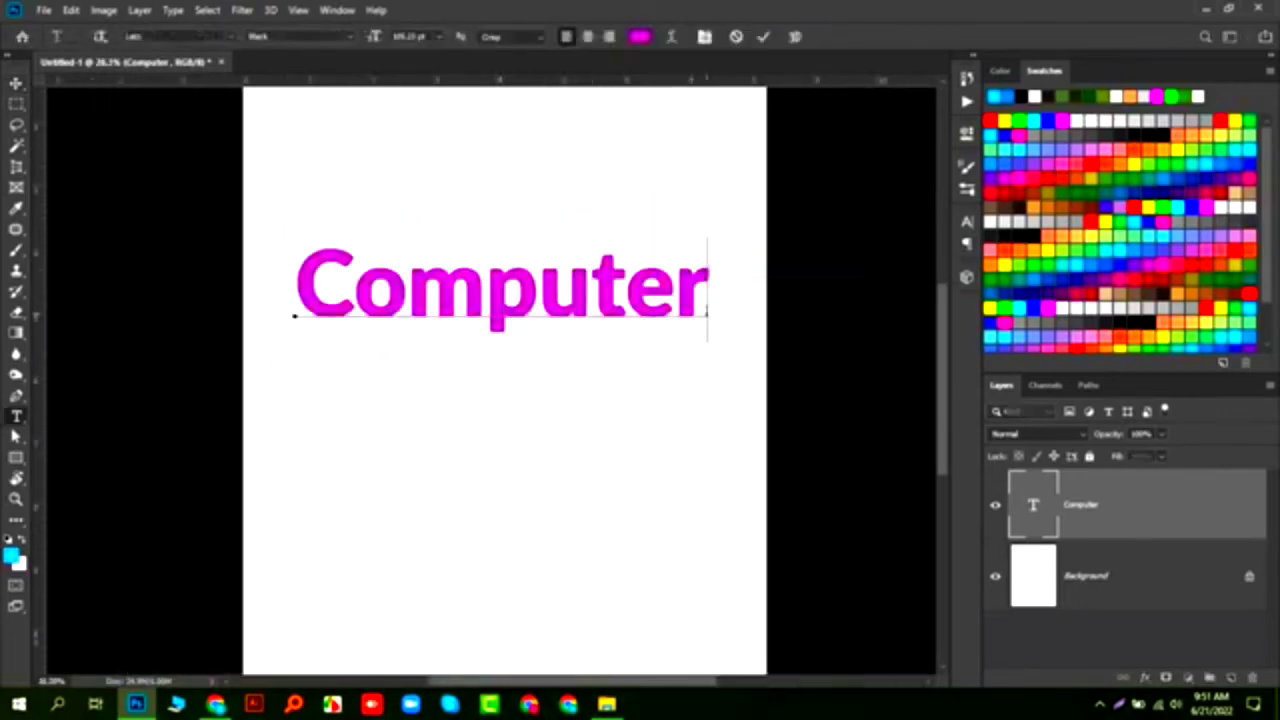
type("fa")
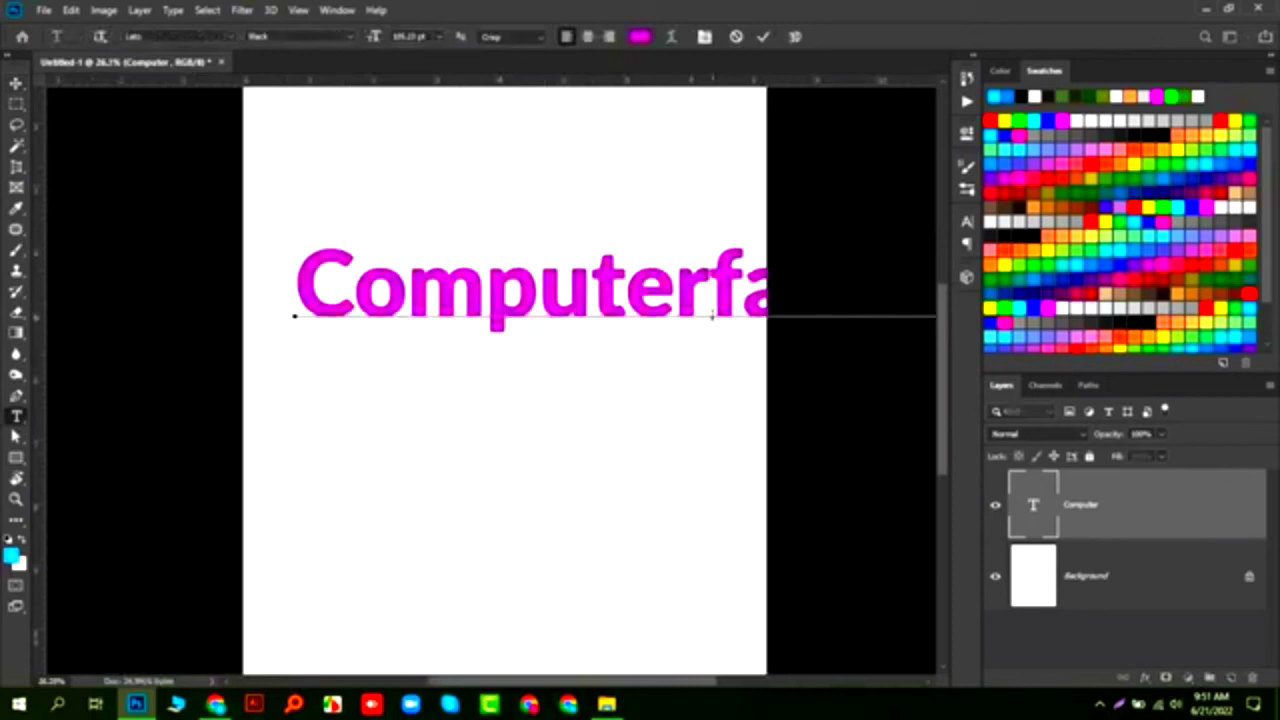
scroll(700, 335, "down", 2)
scroll(480, 480, "down", 2)
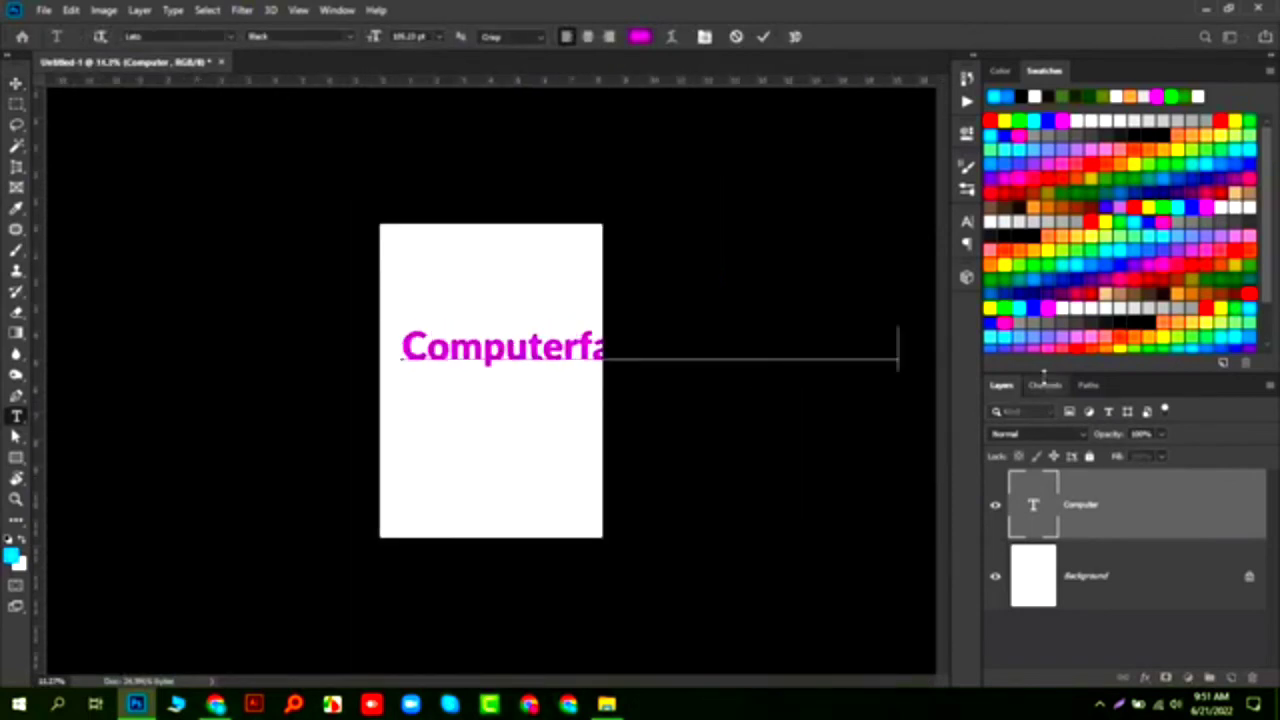
left_click_drag(899, 346, 316, 358)
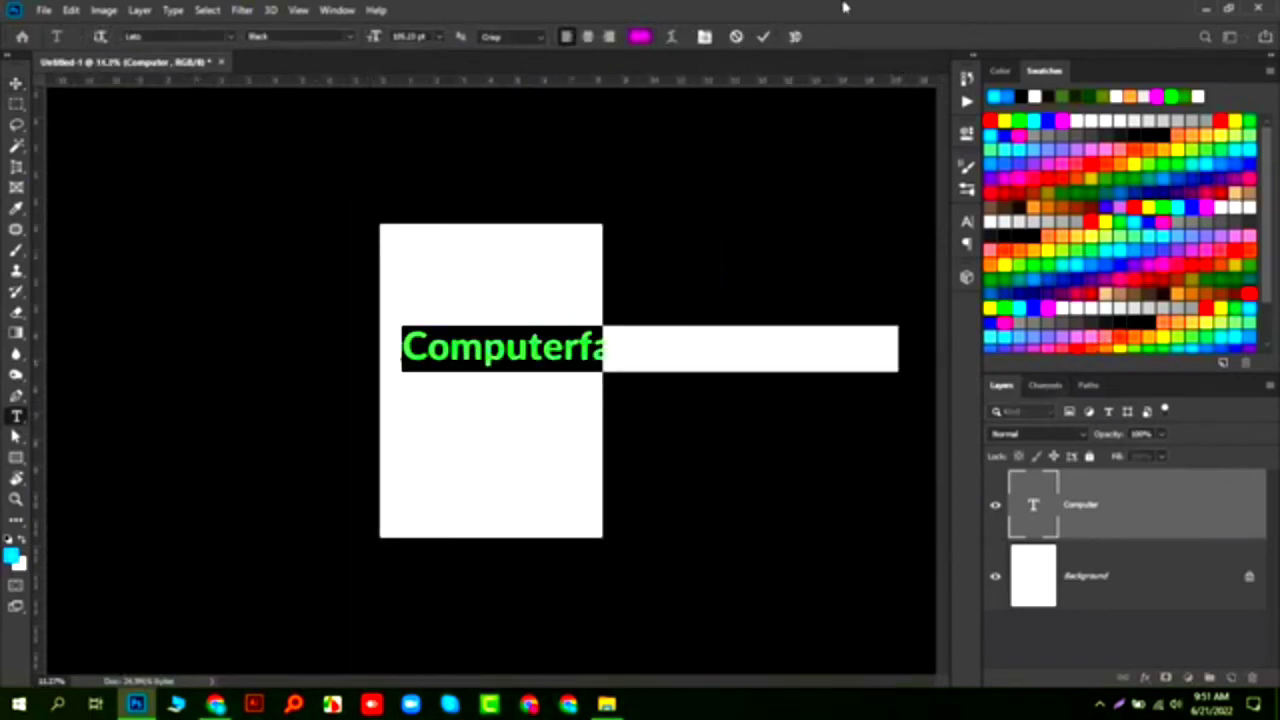
left_click(737, 37)
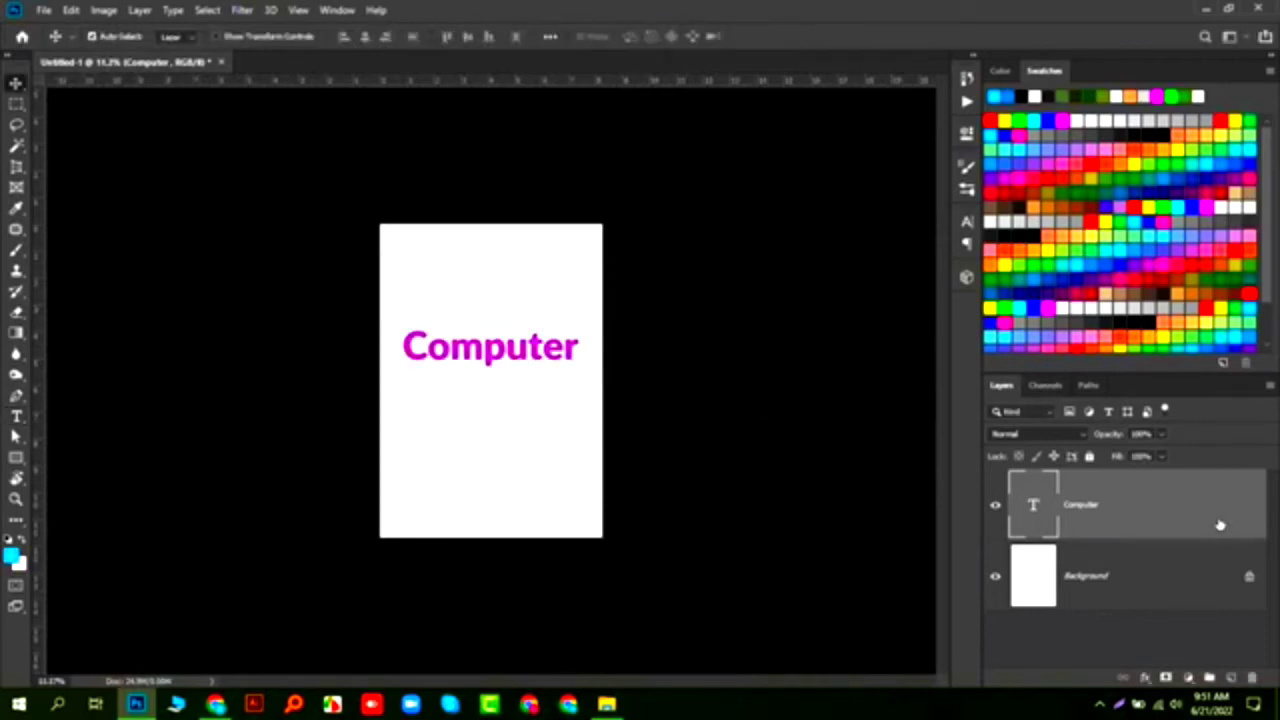
key("Delete")
key("ctrl+plus")
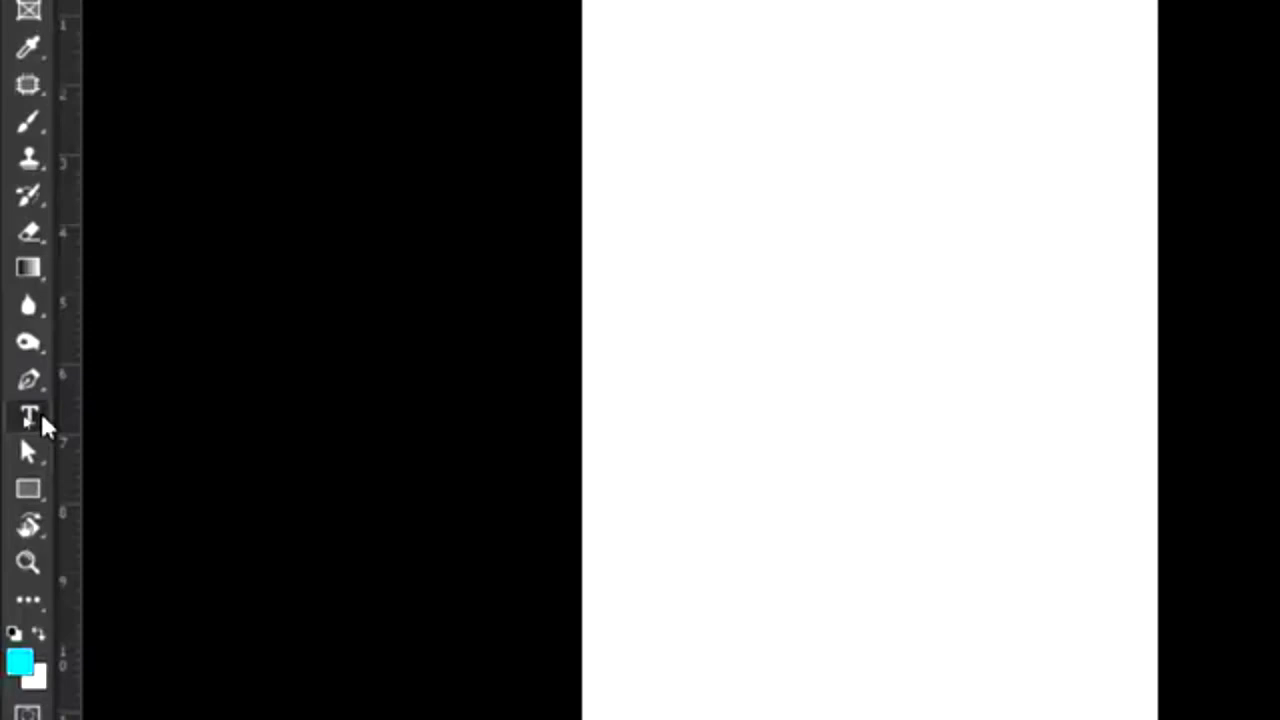
Draw a paragraph text box at the page top and commit the Lorem ipsum text.
right_click(17, 418)
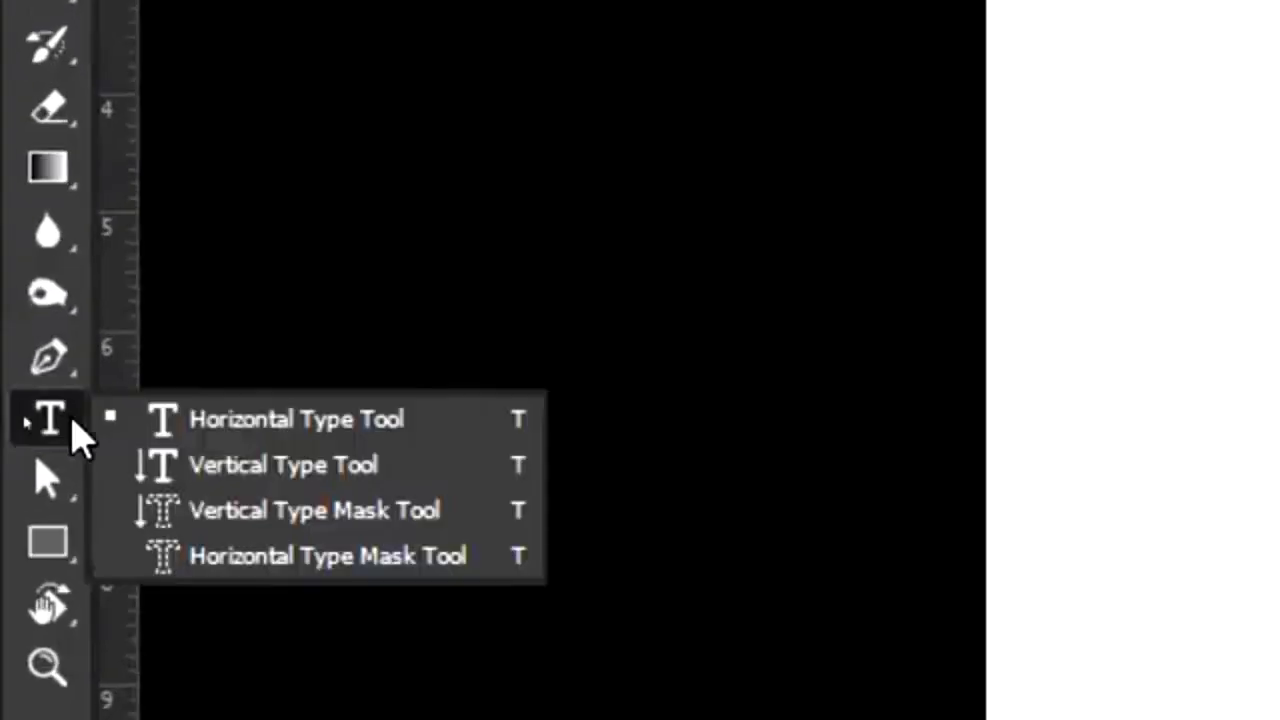
left_click(60, 421)
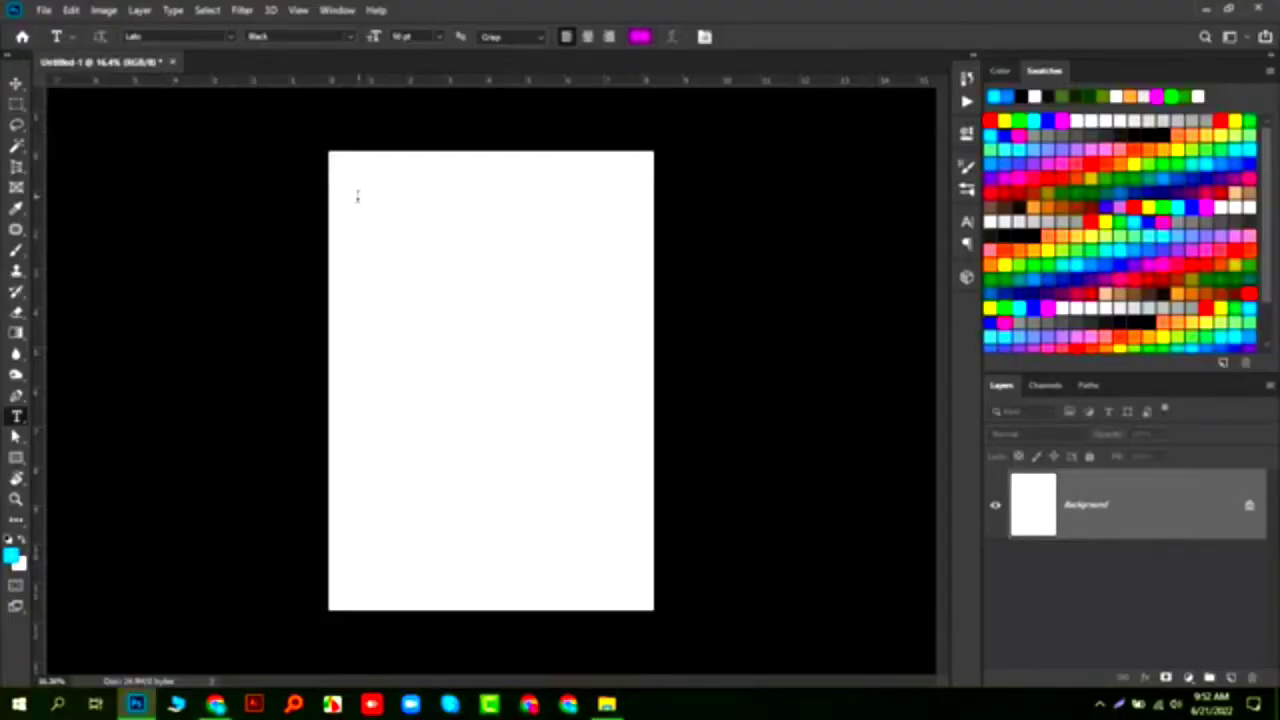
left_click_drag(357, 196, 620, 558)
left_click_drag(616, 558, 600, 525)
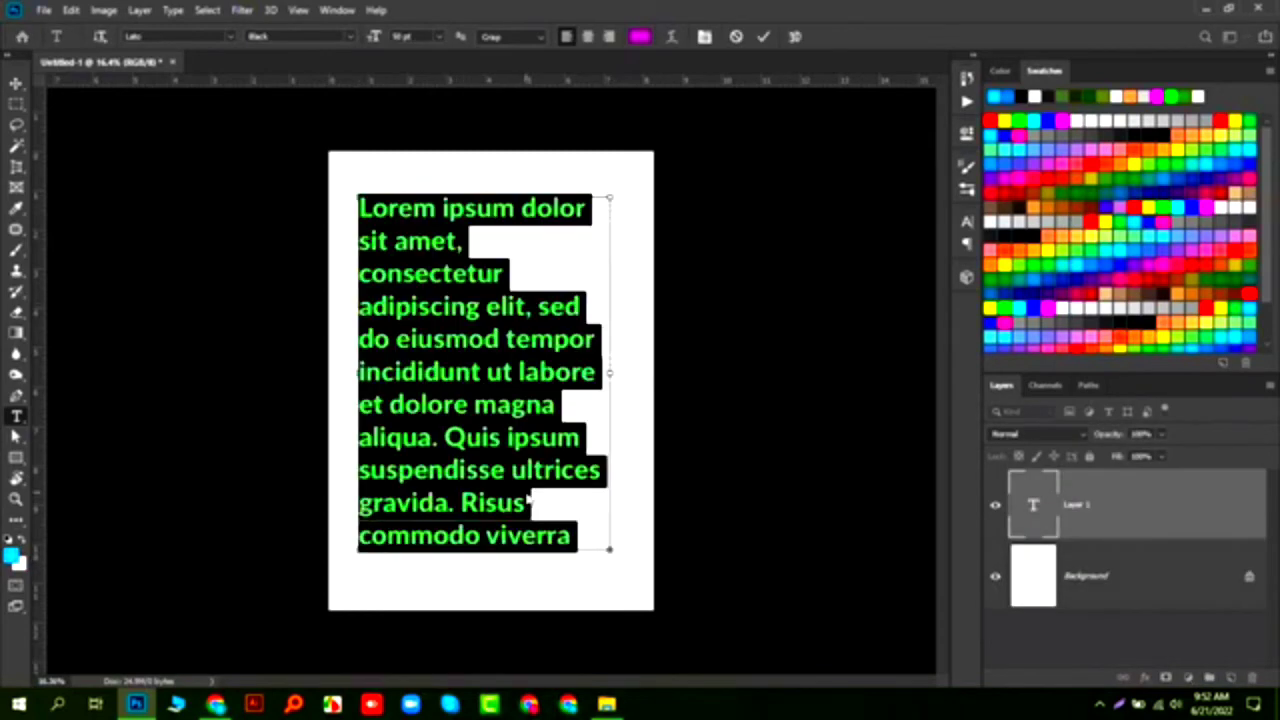
key("ctrl+Return")
Commit the stray Lorem Ipsum point text and select its layer, restoring the paragraph layer.
left_click(527, 488)
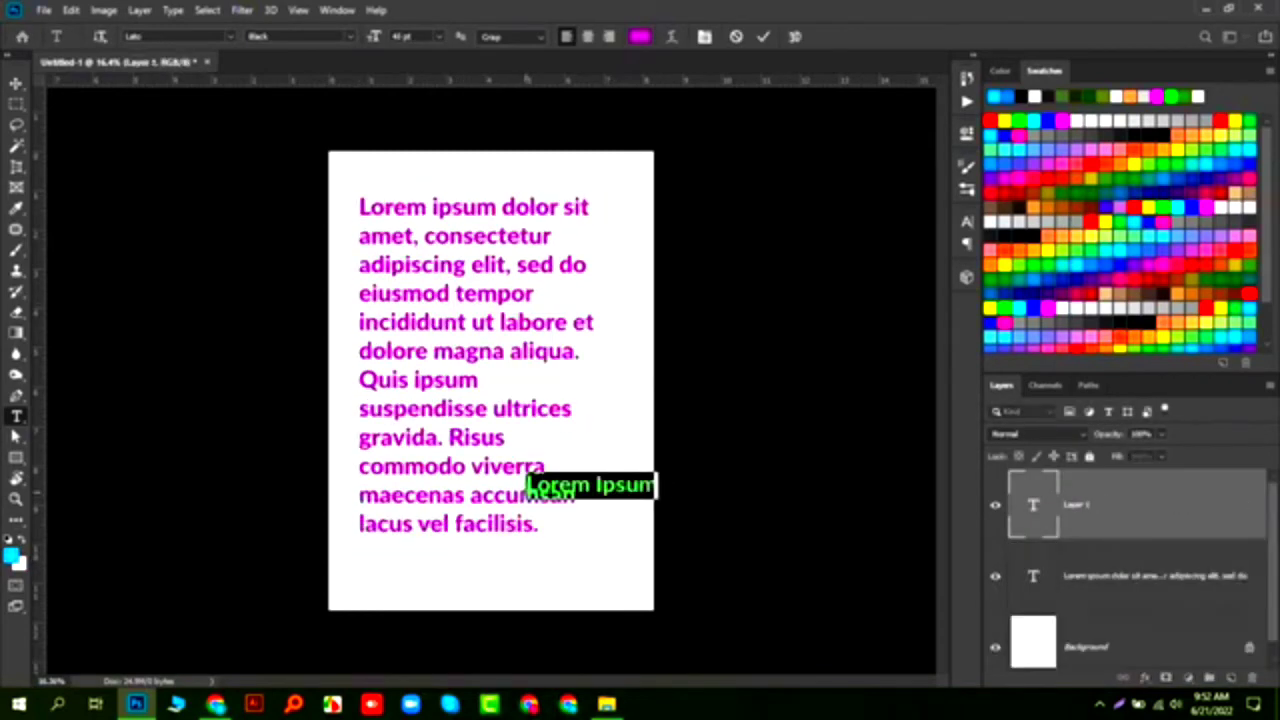
key("ctrl+Return")
left_click(1186, 588)
key("Delete")
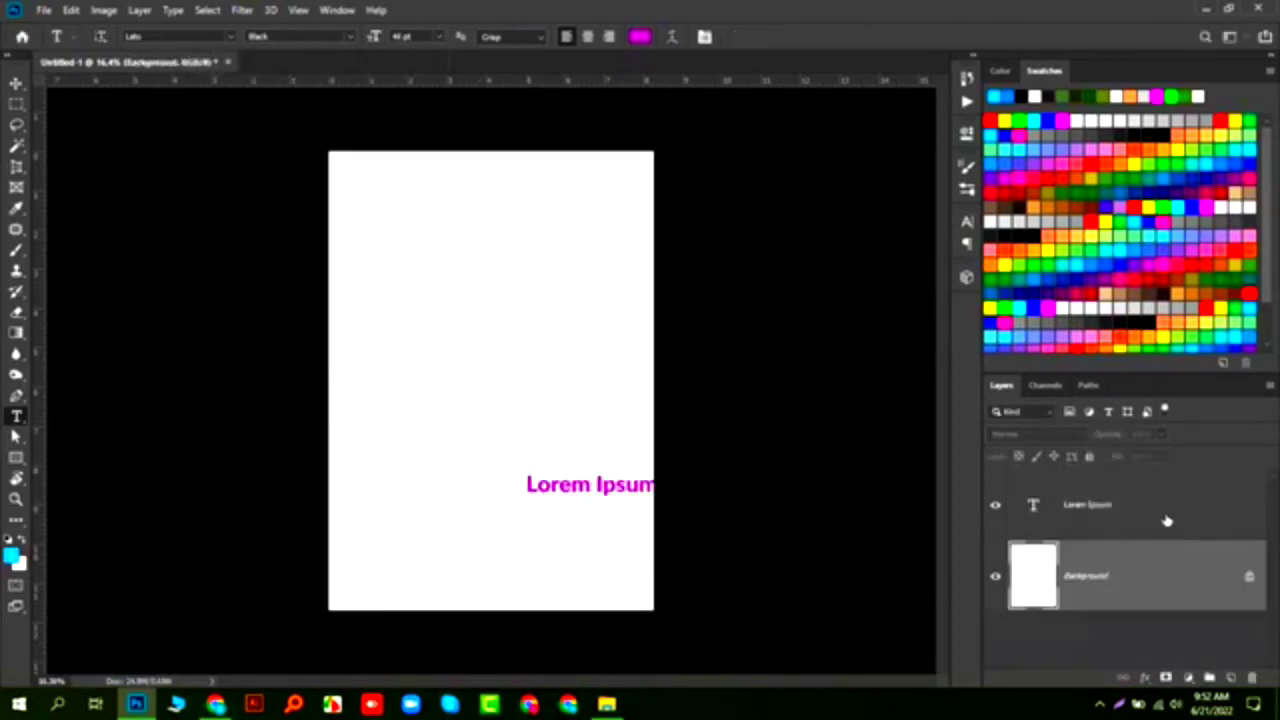
key("ctrl+z")
left_click(1186, 523)
Delete the stray Lorem Ipsum layer, then shrink the paragraph's font size and apply Justify All.
key("Delete")
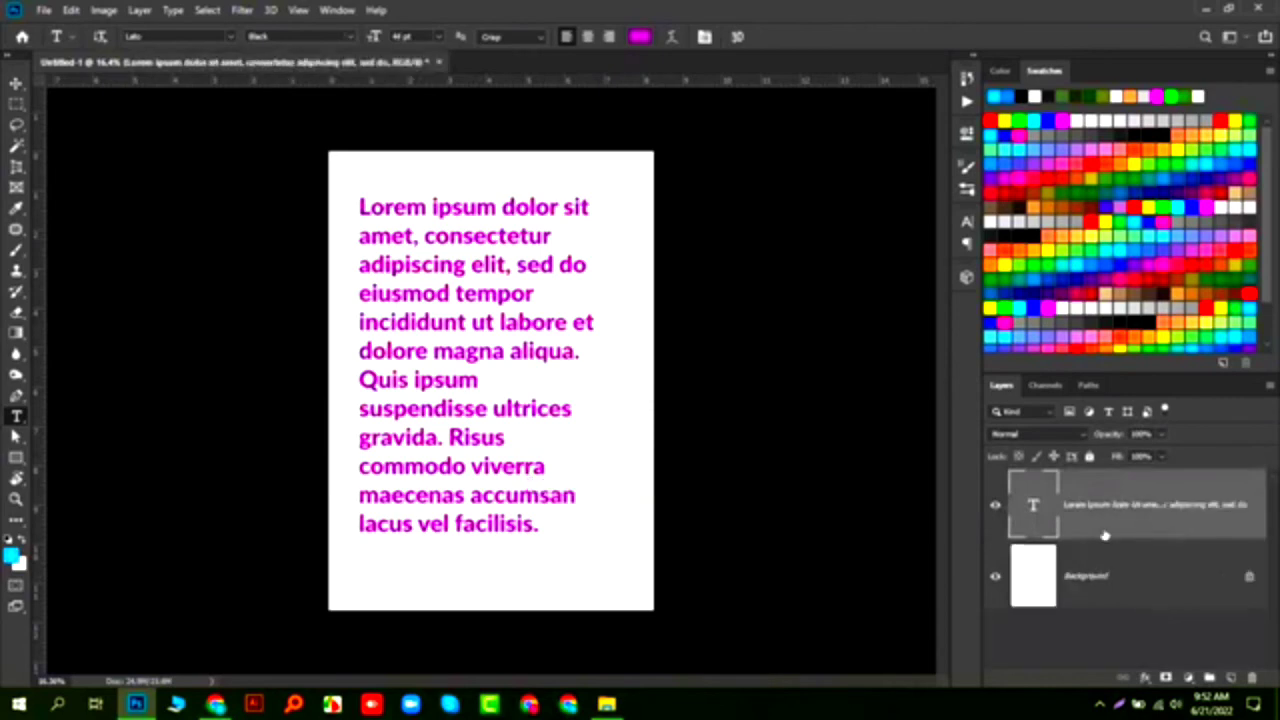
double_click(1033, 505)
left_click_drag(360, 205, 455, 518)
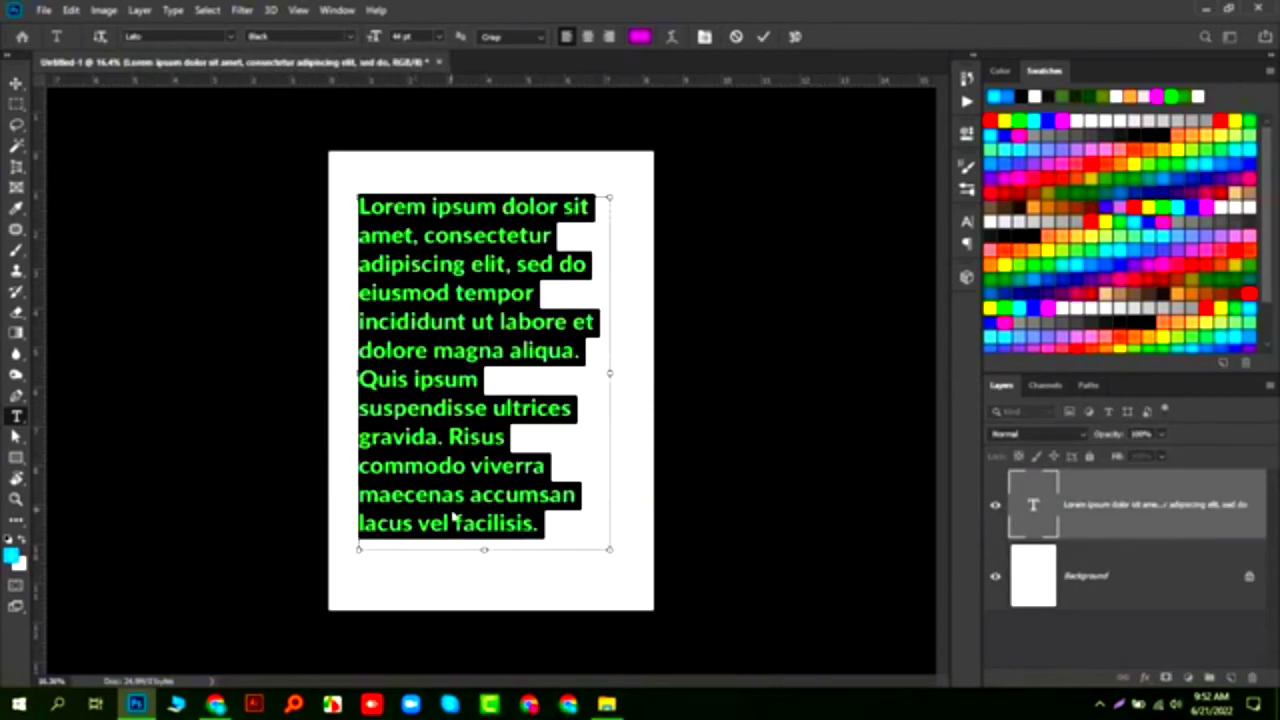
key("ctrl+shift+comma")
key("ctrl+shift+comma")
key("ctrl+shift+comma")
key("ctrl+shift+comma")
key("ctrl+shift+j")
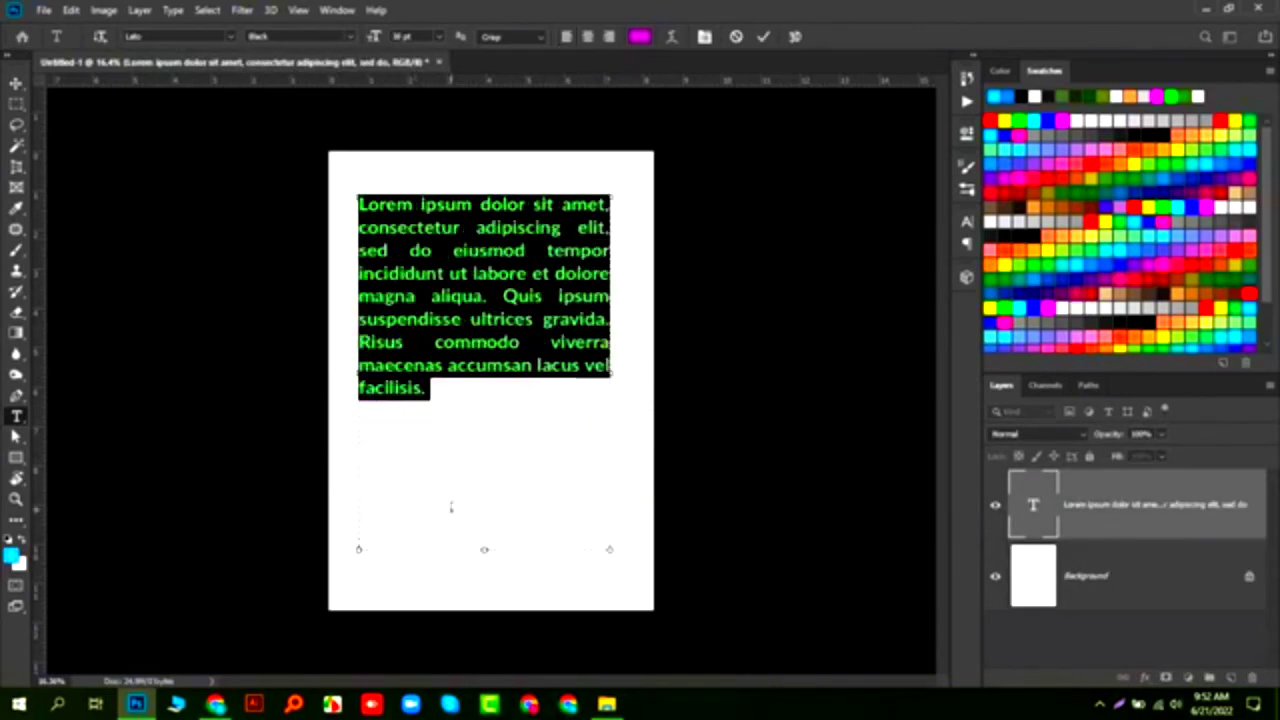
key("ctrl+a")
key("ctrl+shift+comma")
key("ctrl+shift+comma")
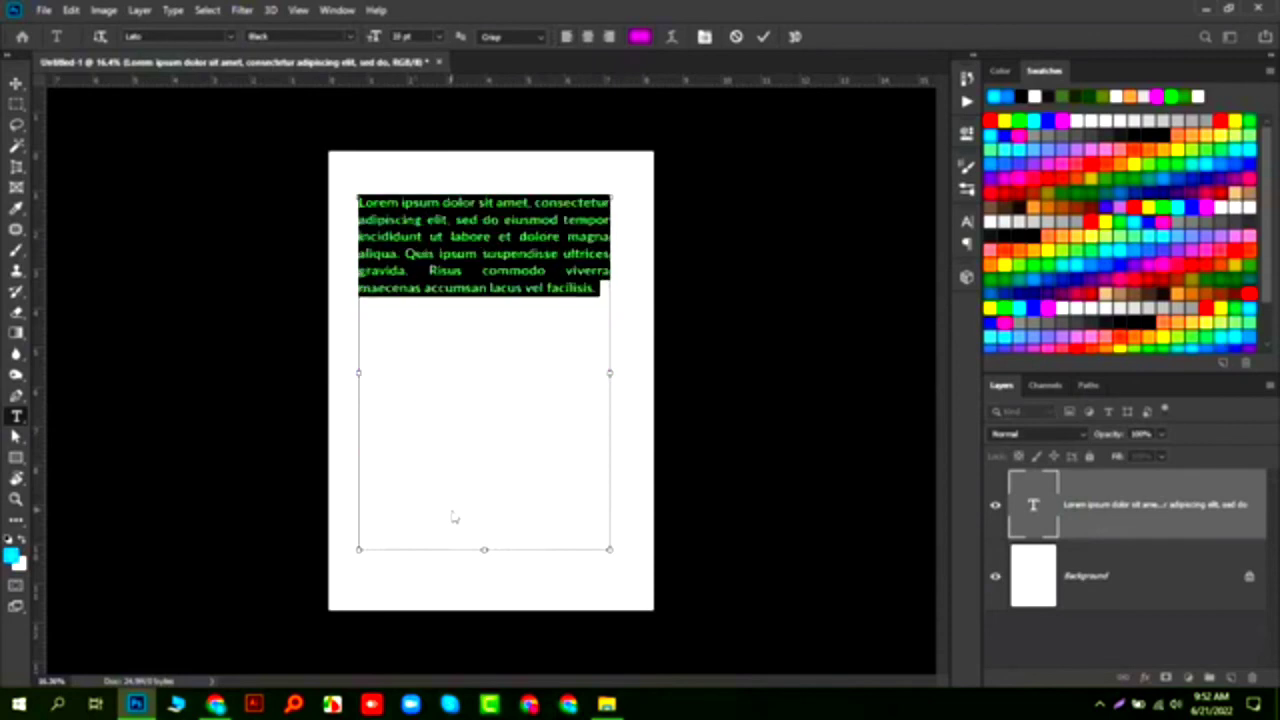
key("ctrl+shift+comma")
key("ctrl+shift+comma")
key("ctrl+shift+comma")
key("ctrl+shift+comma")
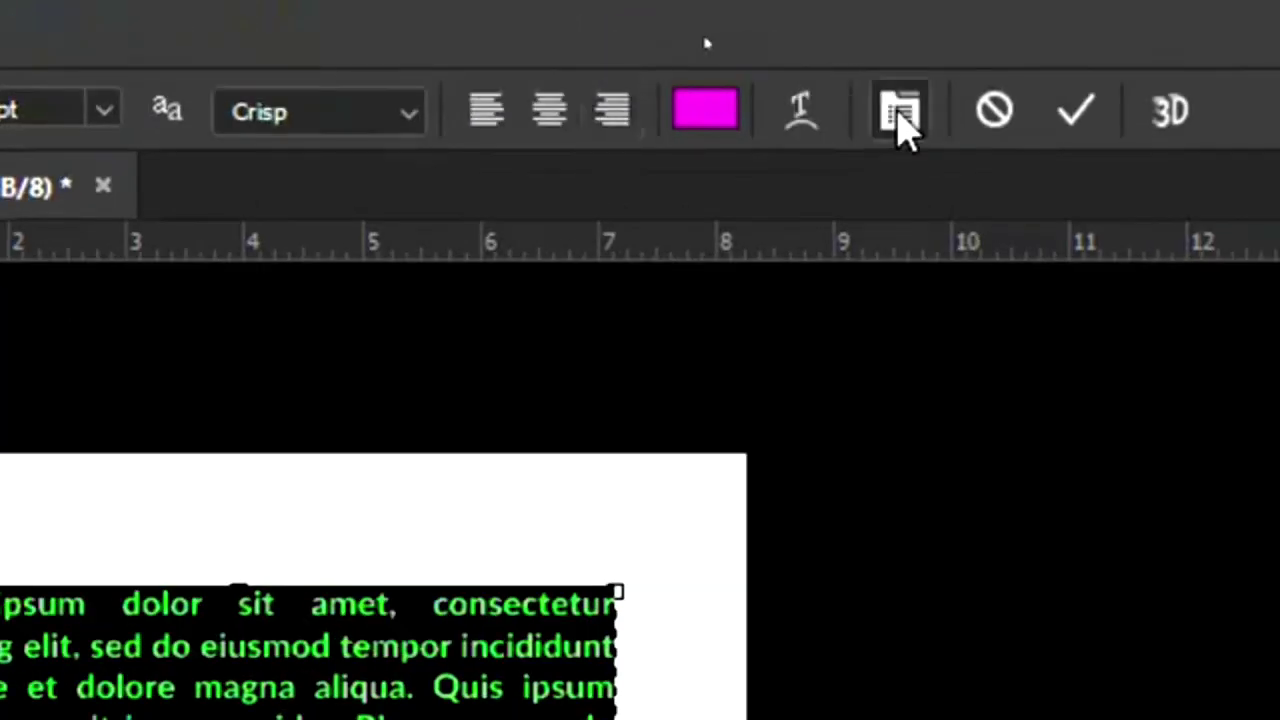
Raise the paragraph's leading from Auto to 36 pt, keeping the Black font style.
left_click(704, 36)
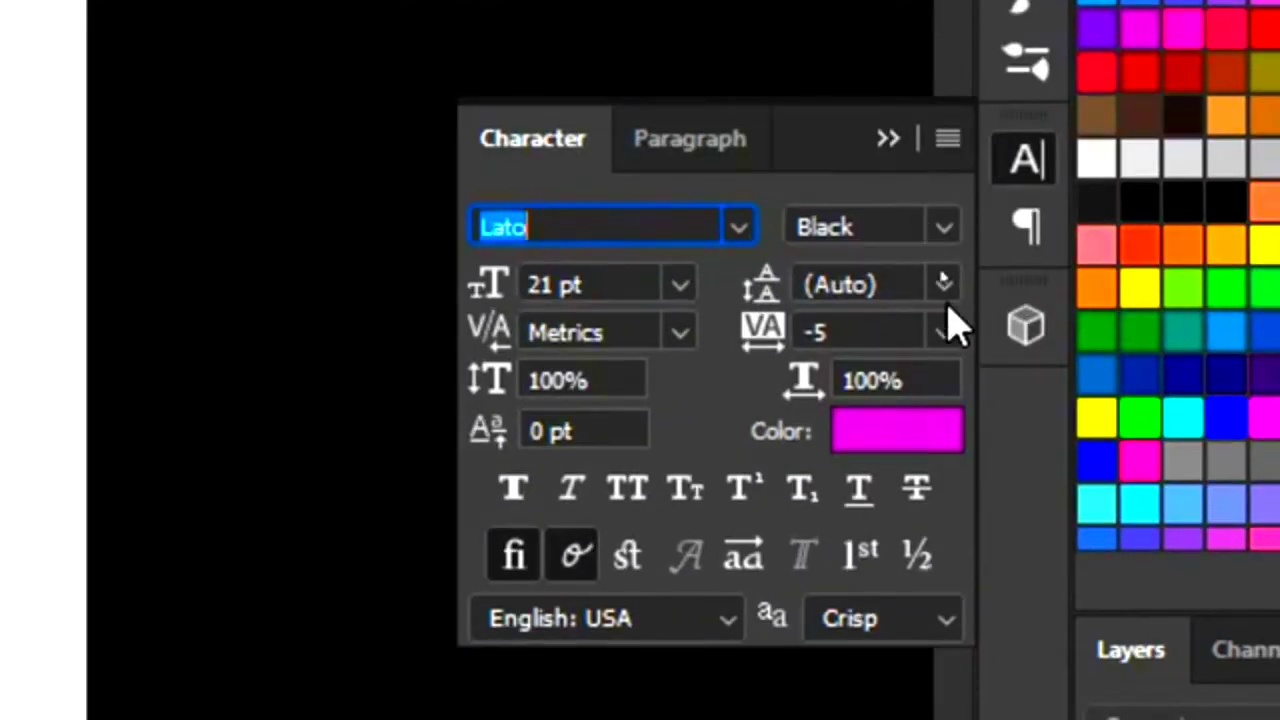
left_click(963, 287)
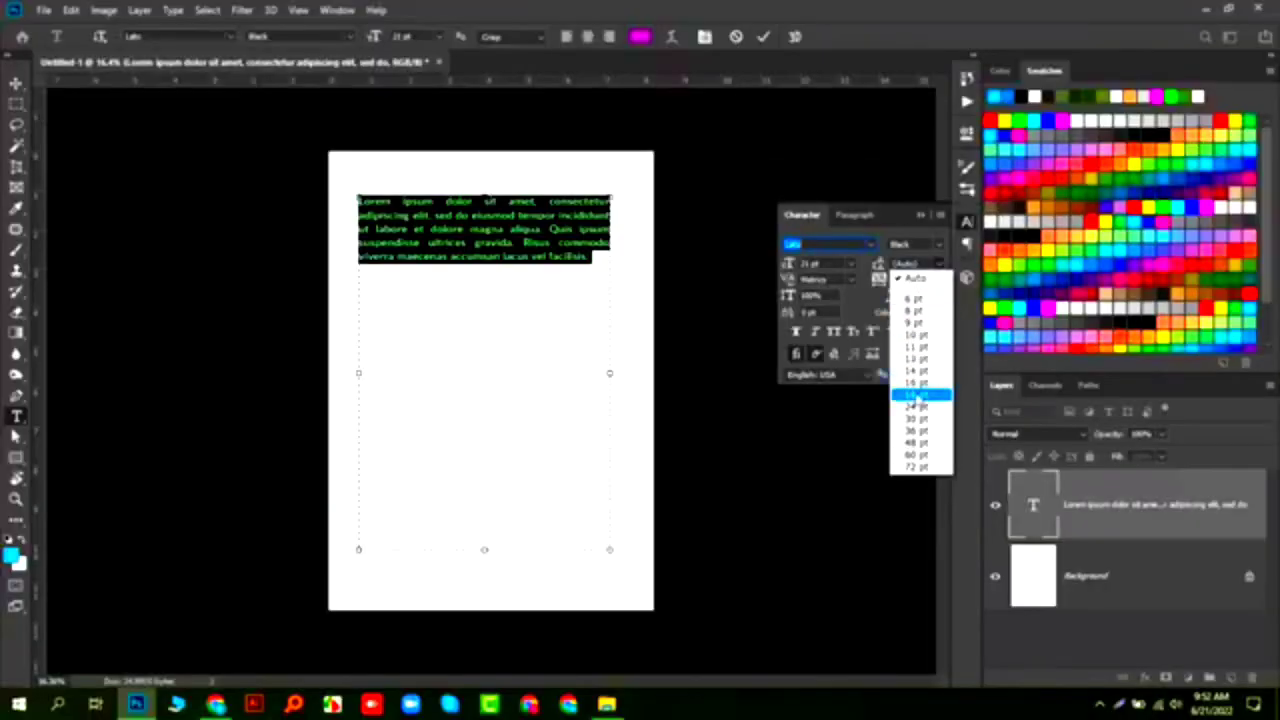
left_click(914, 420)
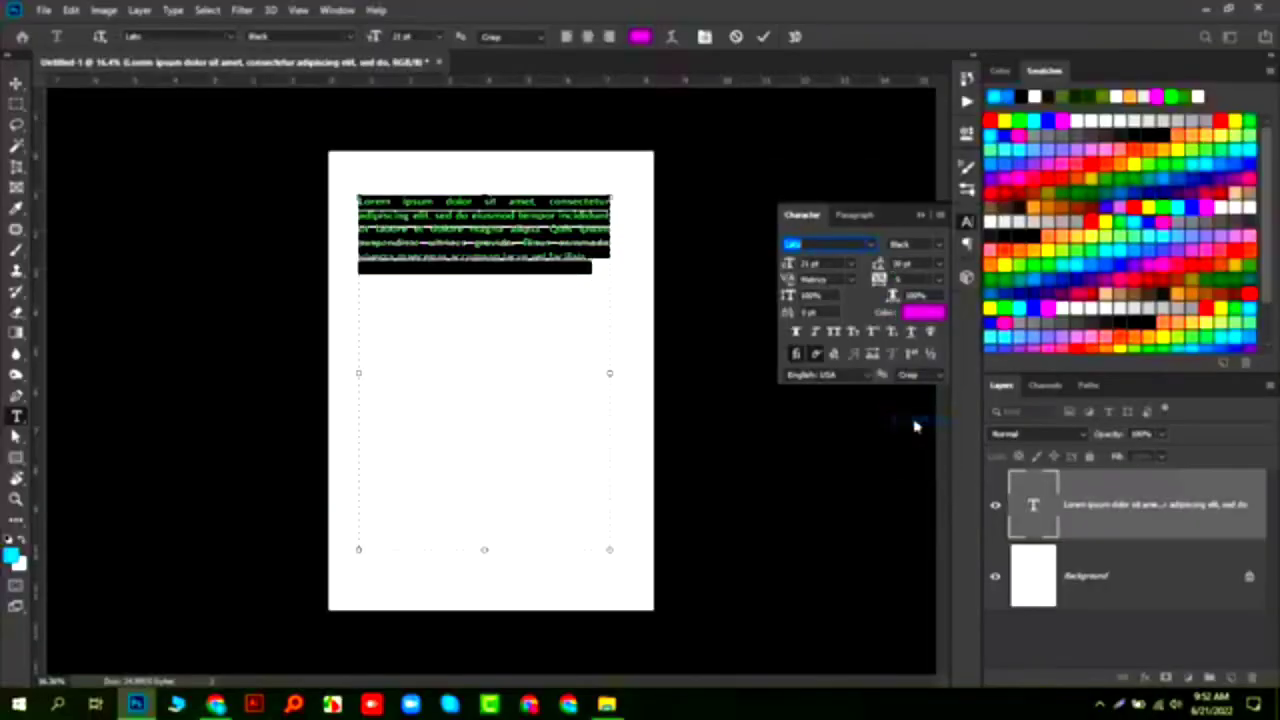
left_click(936, 244)
left_click(938, 248)
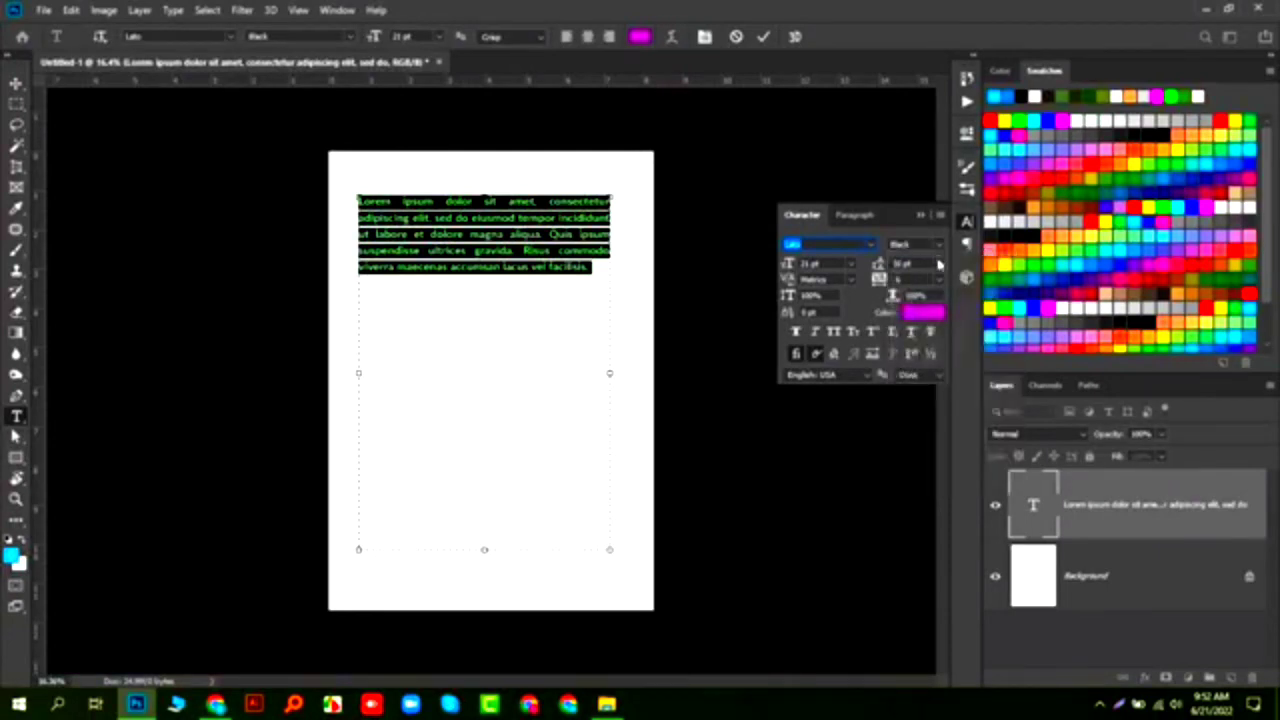
left_click(922, 436)
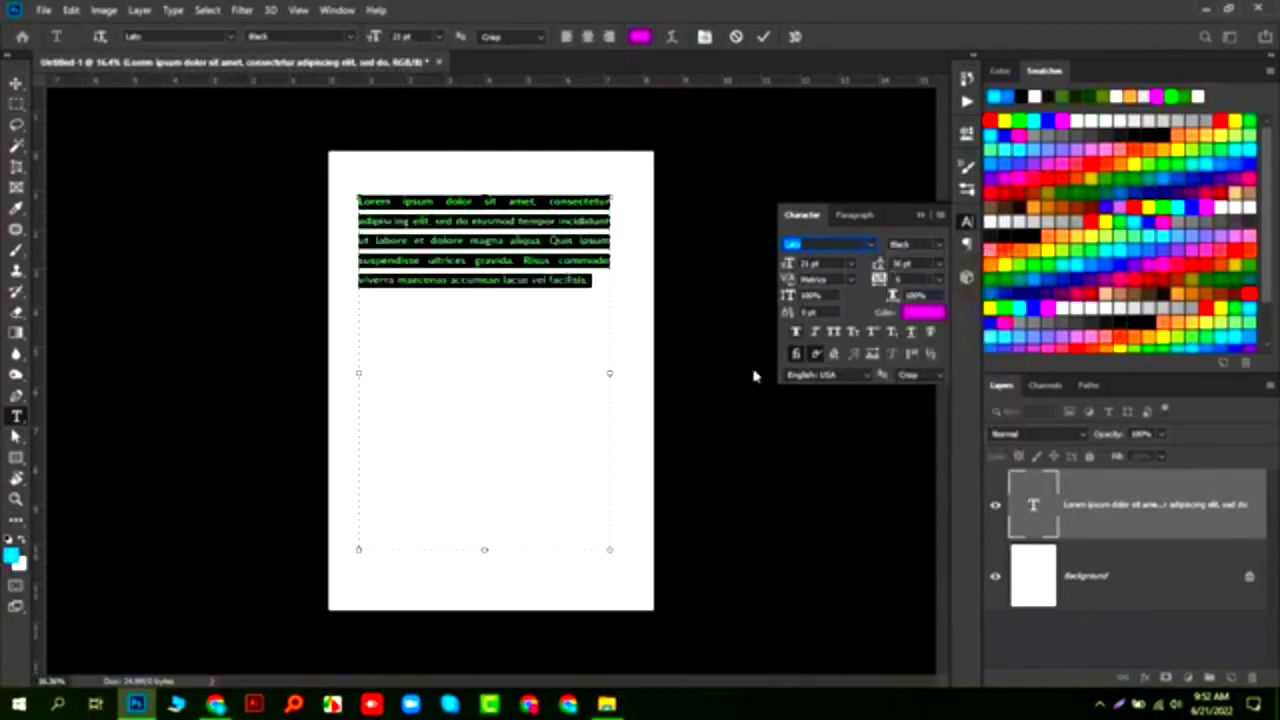
left_click(766, 37)
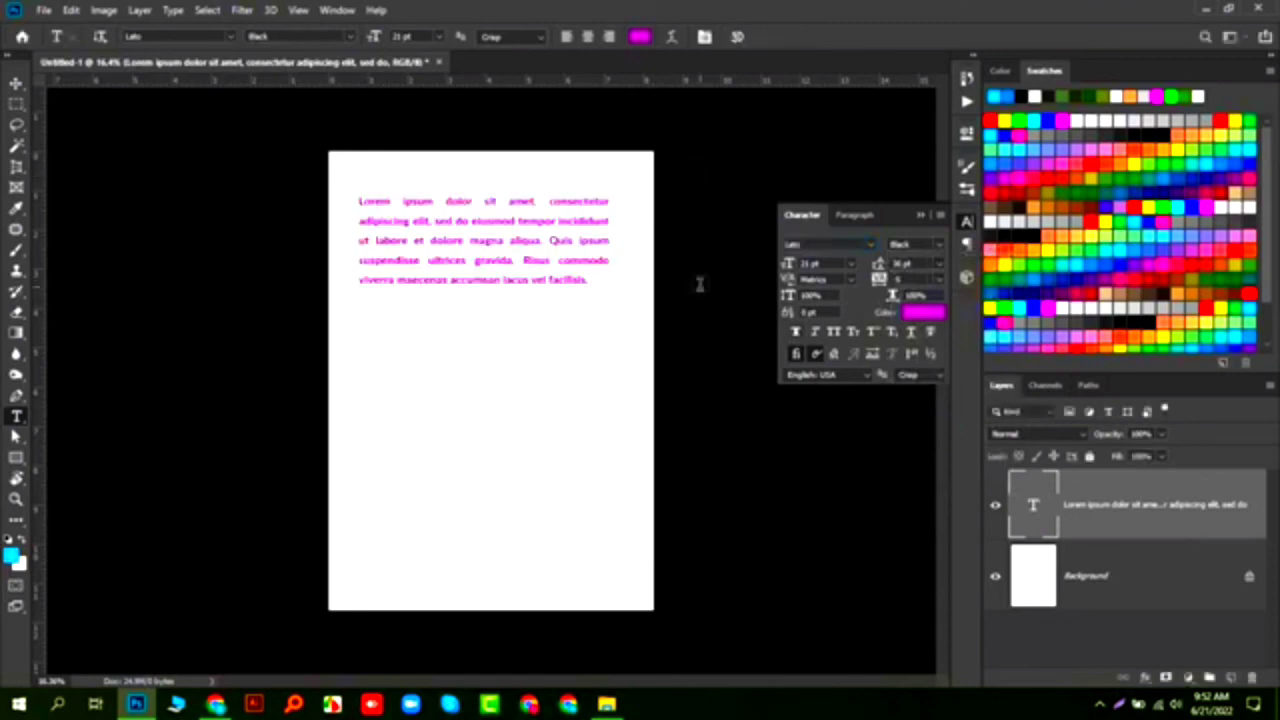
double_click(1031, 504)
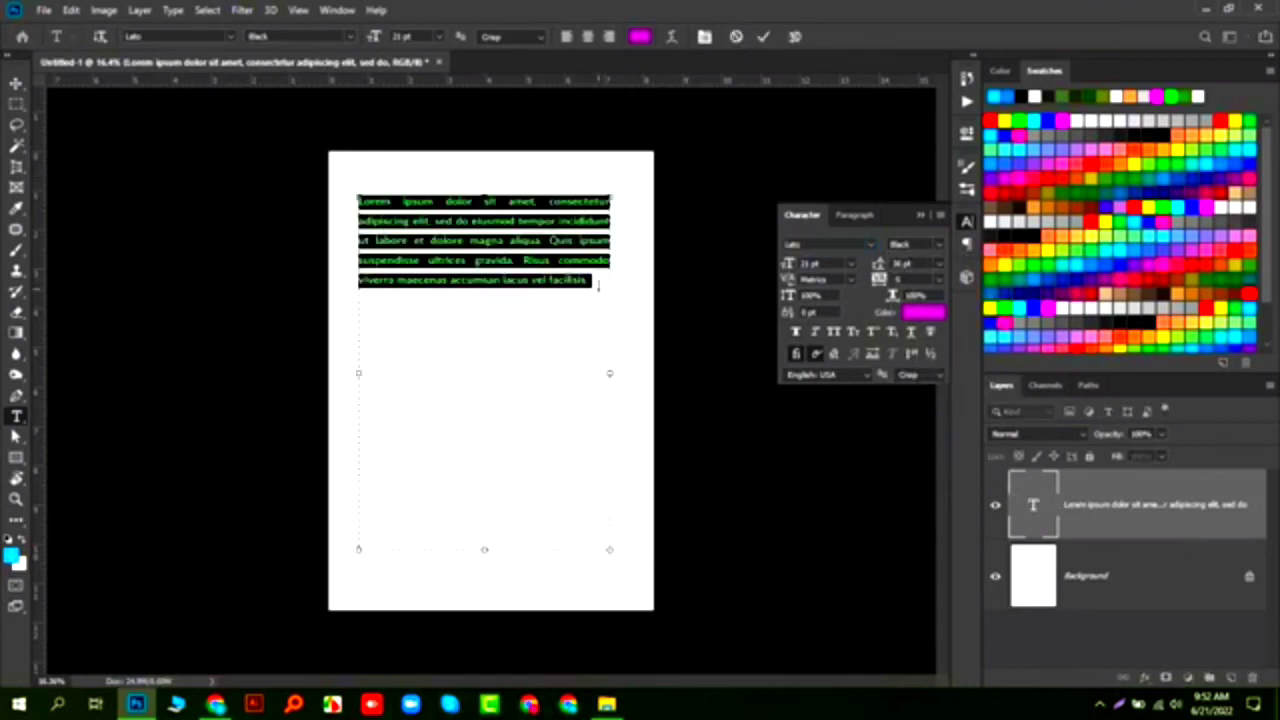
Copy the paragraph and paste repeated copies after it to fill the text box.
key("ctrl+c")
key("Right")
key("ctrl+v")
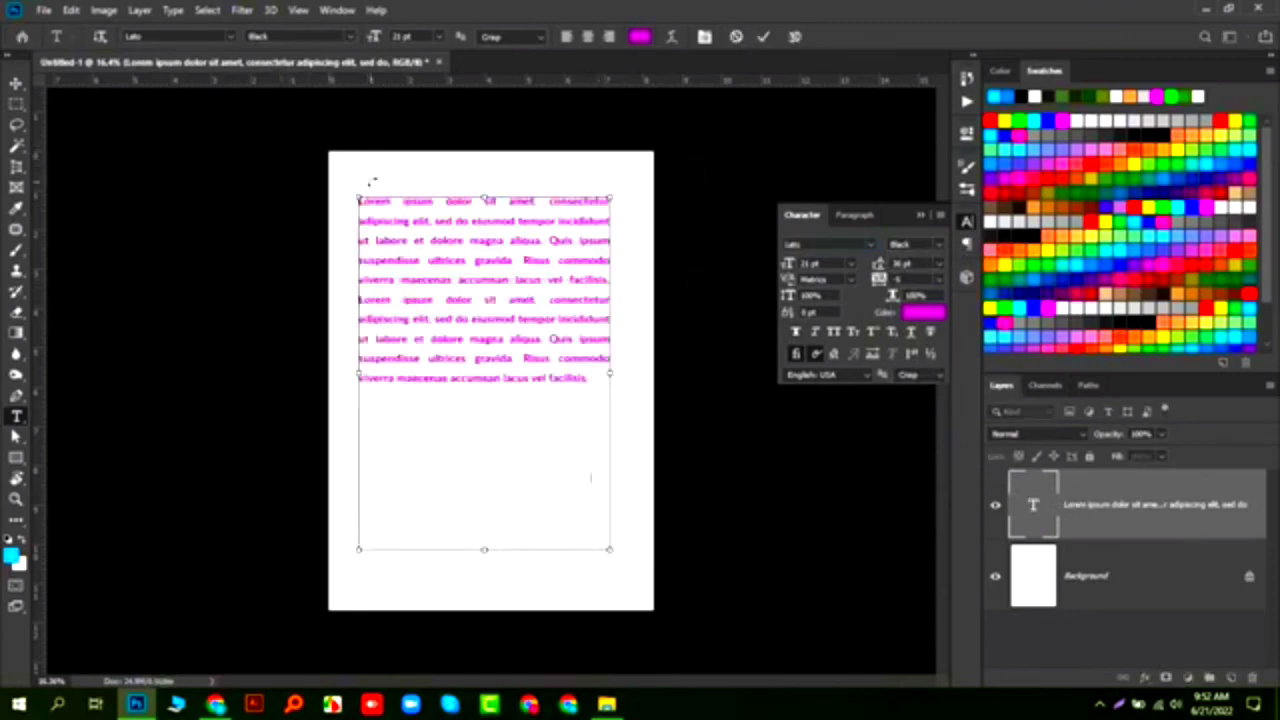
key("ctrl+v")
key("ctrl+Return")
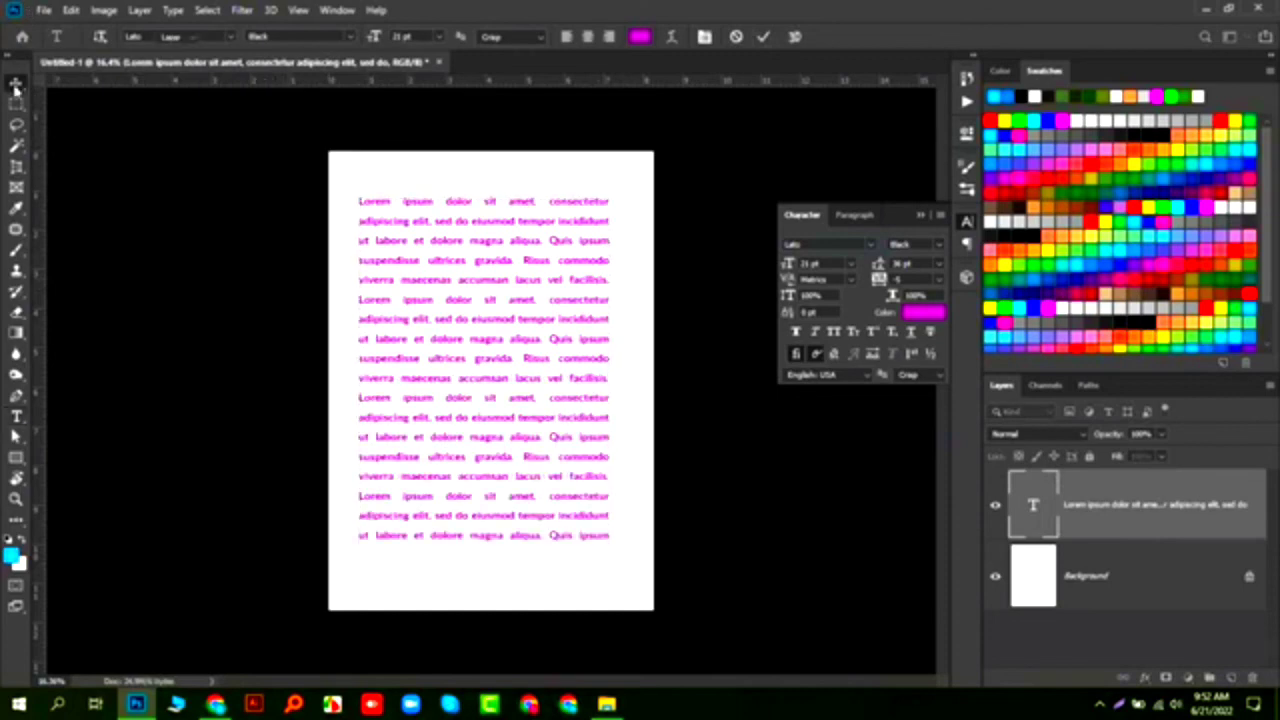
Nudge the text block slightly right and down with the Move tool.
left_click(15, 86)
left_click_drag(568, 418, 570, 420)
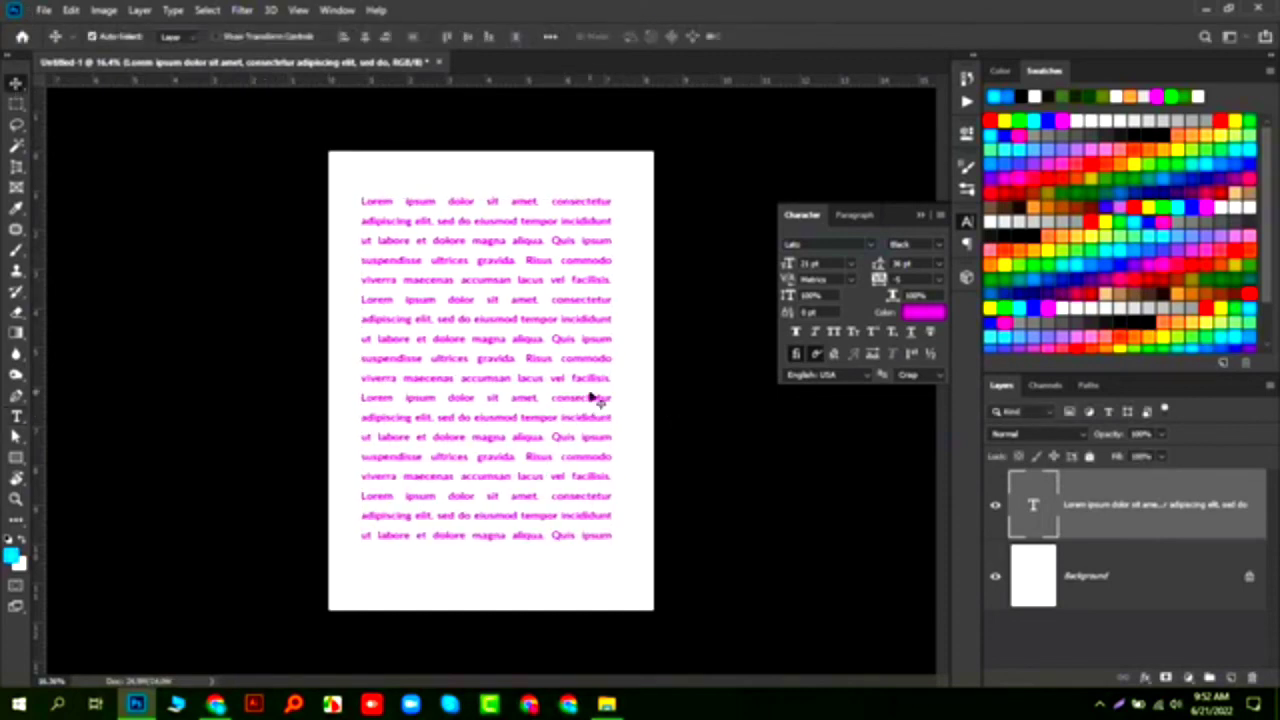
key("shift+Right")
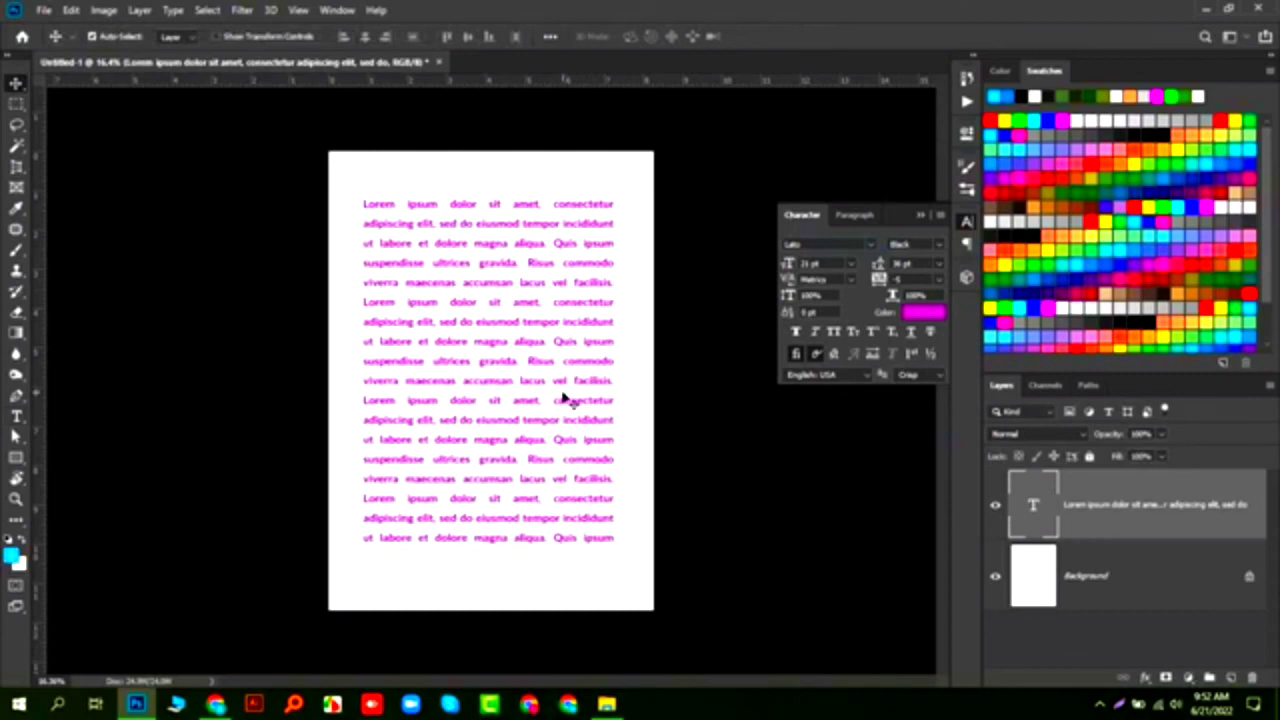
key("shift+Down")
key("shift+Down")
key("shift+Down")
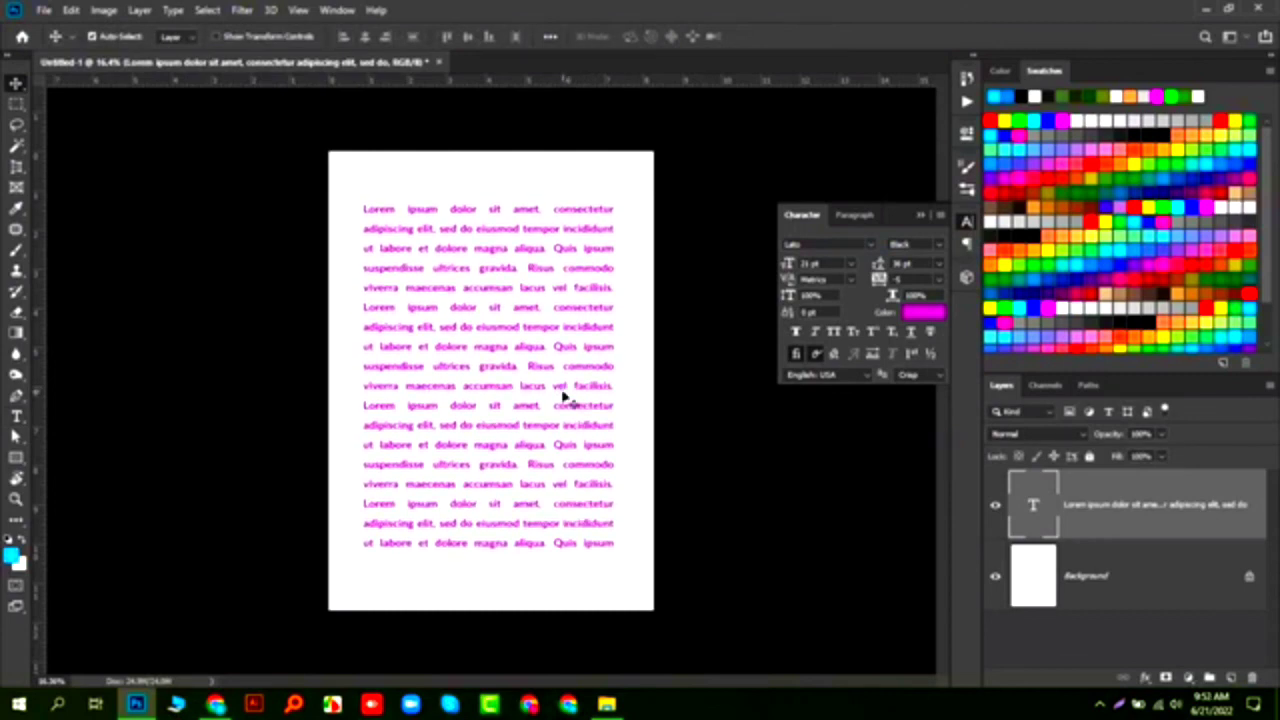